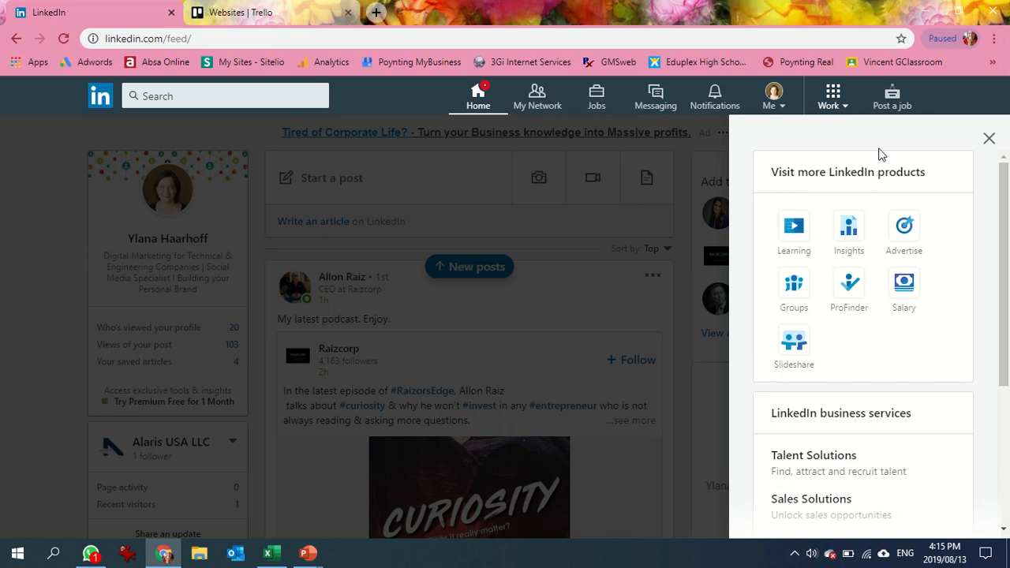
Open the Post a job form from the LinkedIn business services list.
drag(1005, 347, 1008, 433)
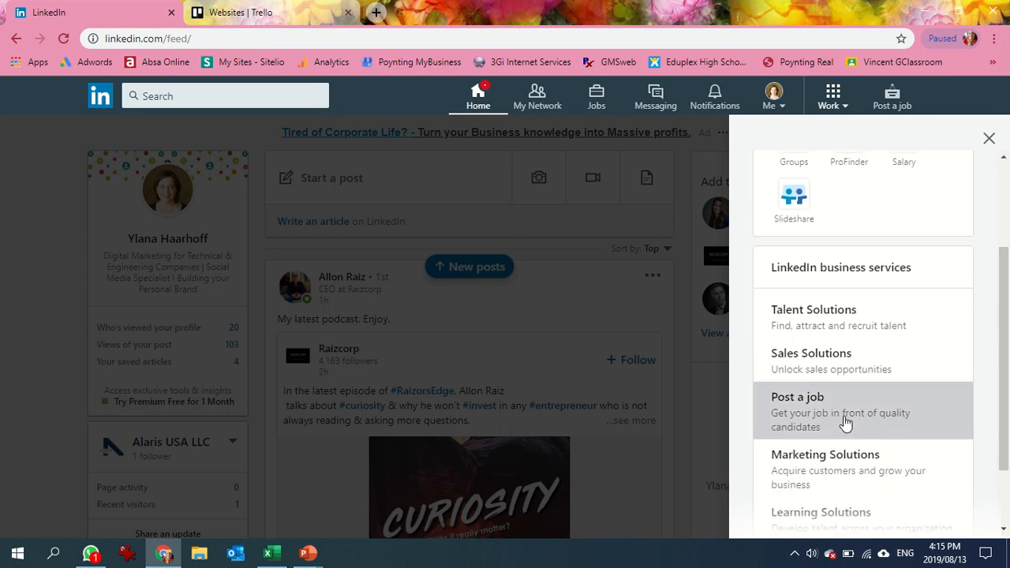
click(827, 426)
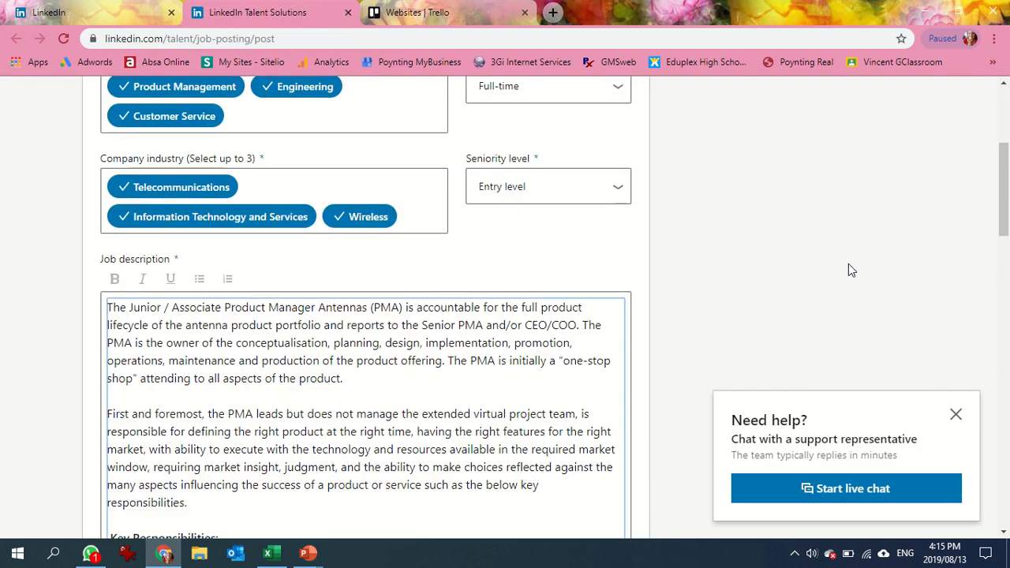
Replace the prefilled company in the job posting with Alaris Antennas, picking the matching company suggestion.
drag(1006, 189, 1007, 134)
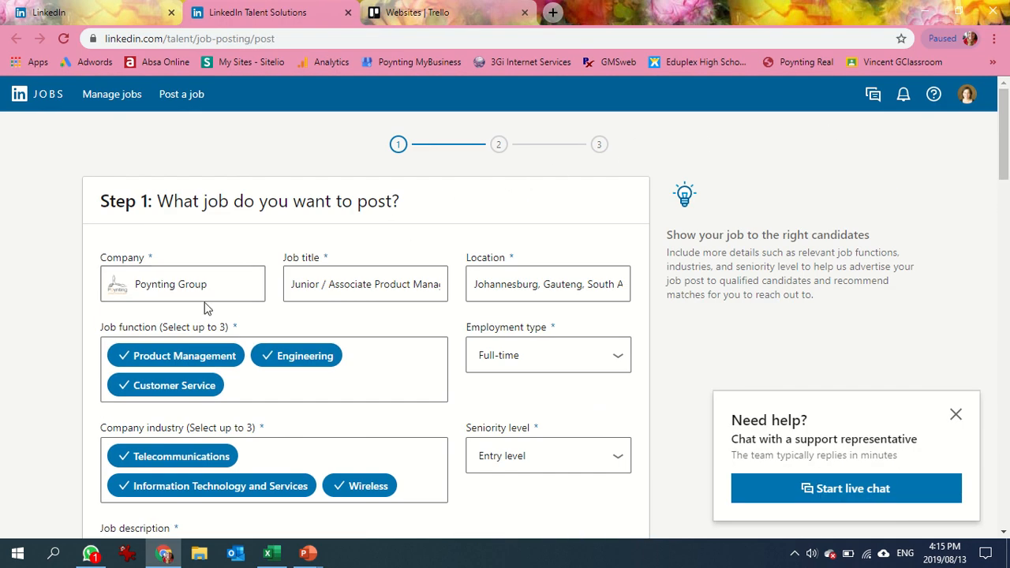
drag(221, 287, 63, 280)
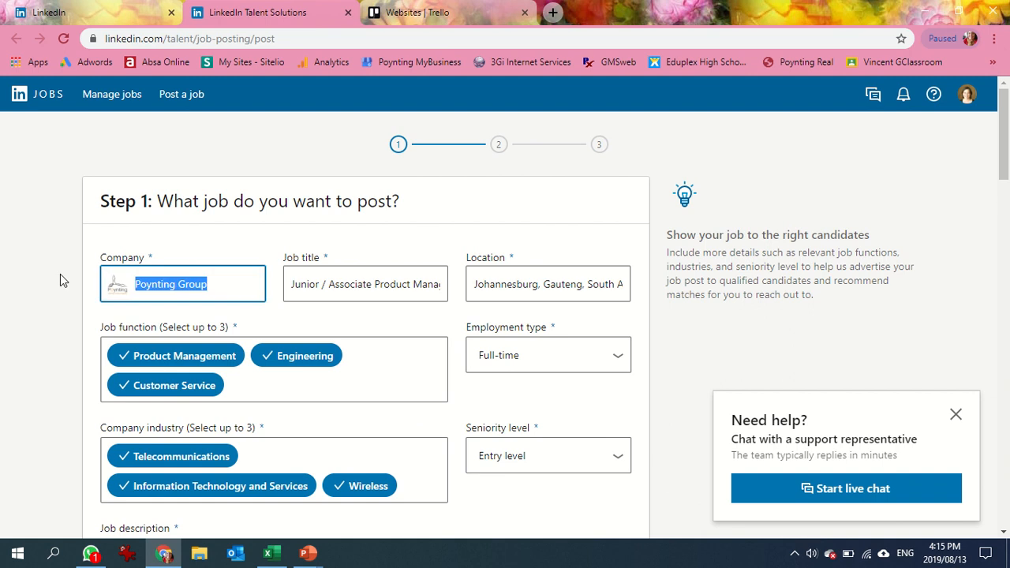
click(341, 272)
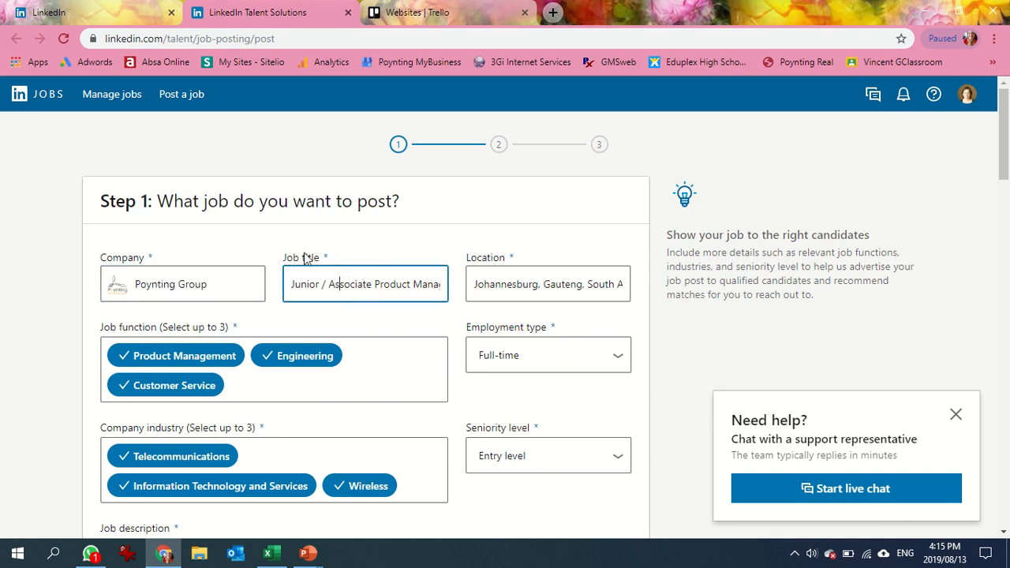
drag(208, 282, 86, 282)
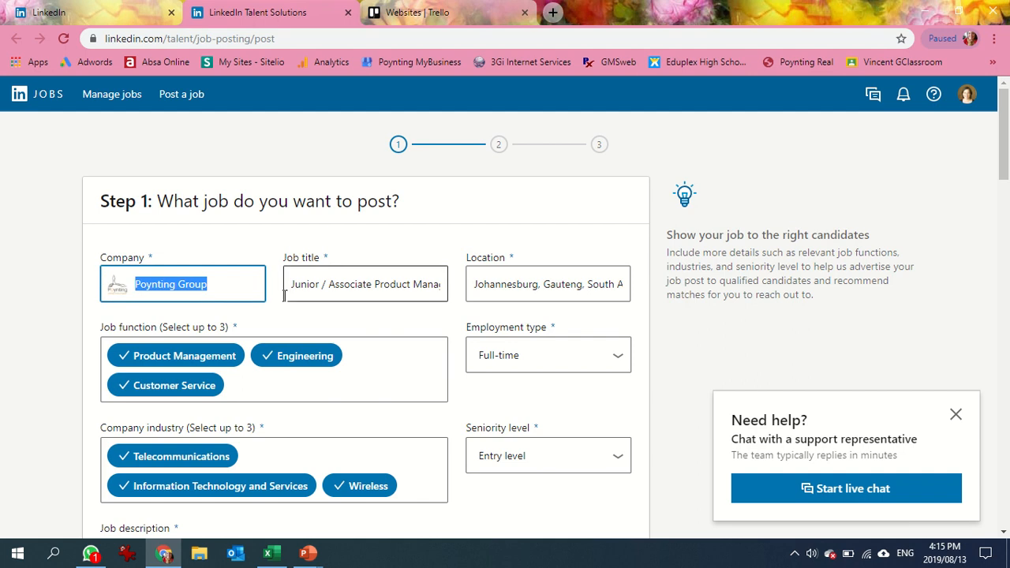
text(alari)
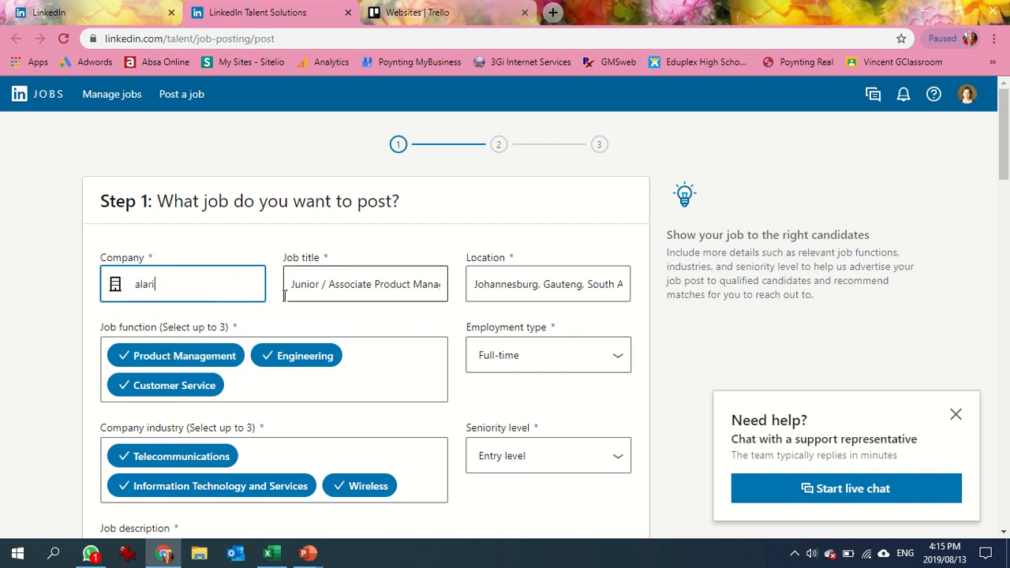
text(s antenn)
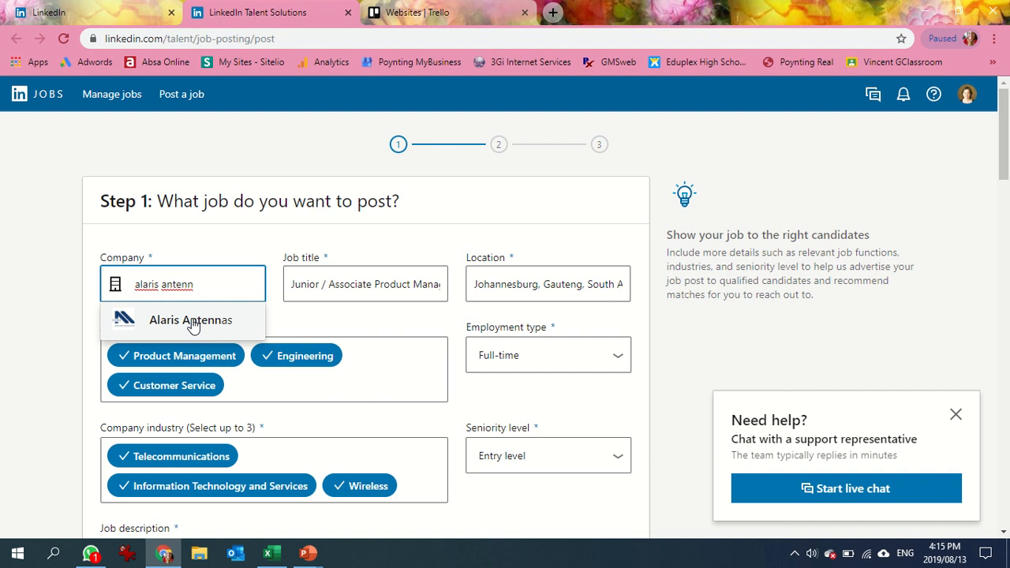
click(193, 322)
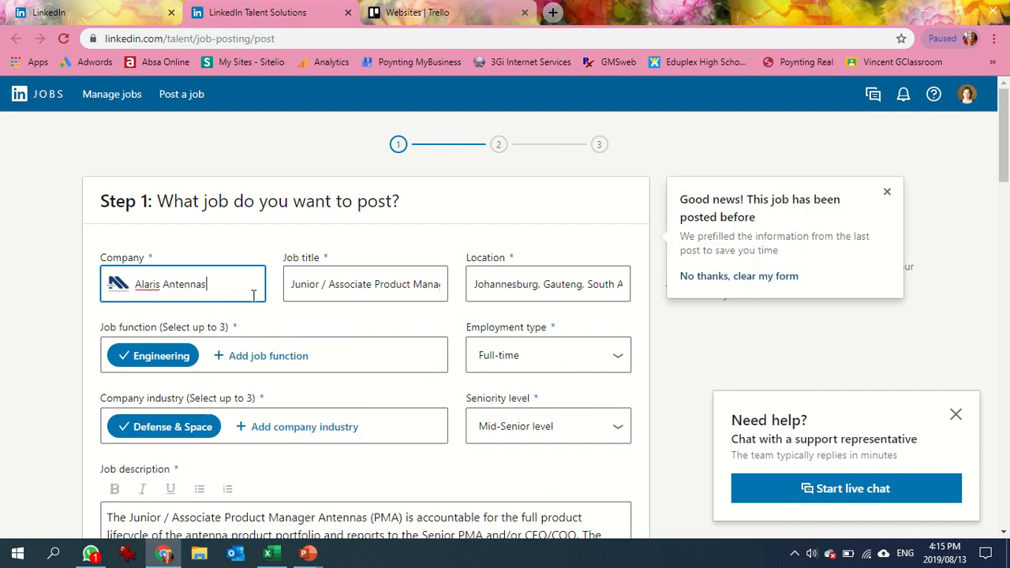
Replace the prefilled job title with Antenna Engineer.
drag(289, 286, 450, 278)
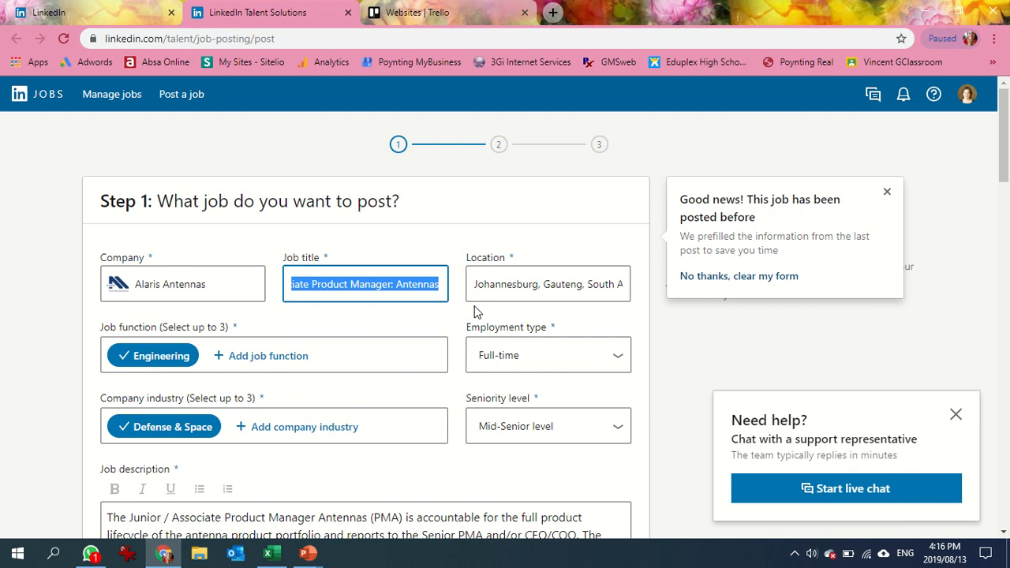
text(RF an)
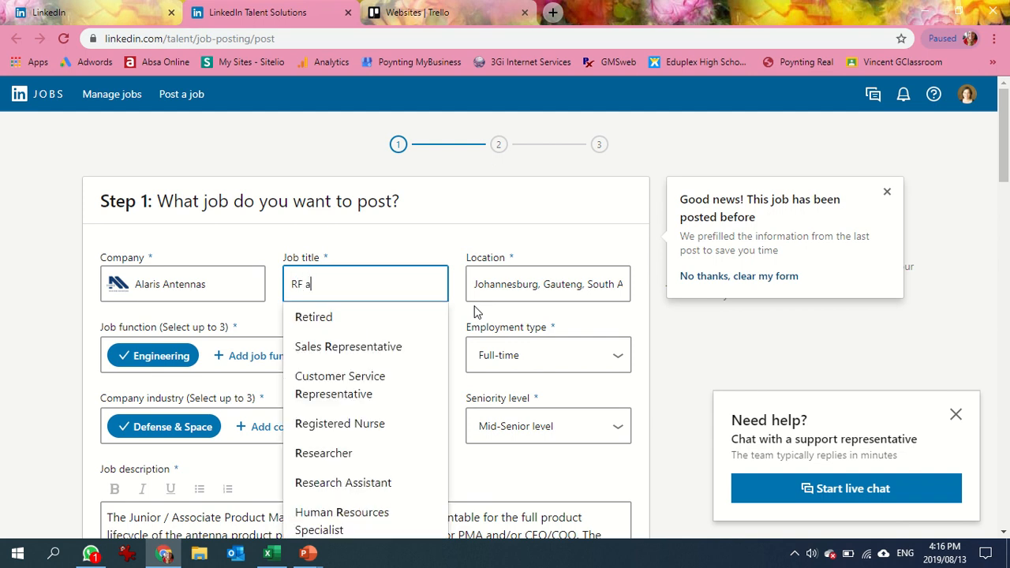
key(BackSpace)
key(BackSpace)
text(Antenna)
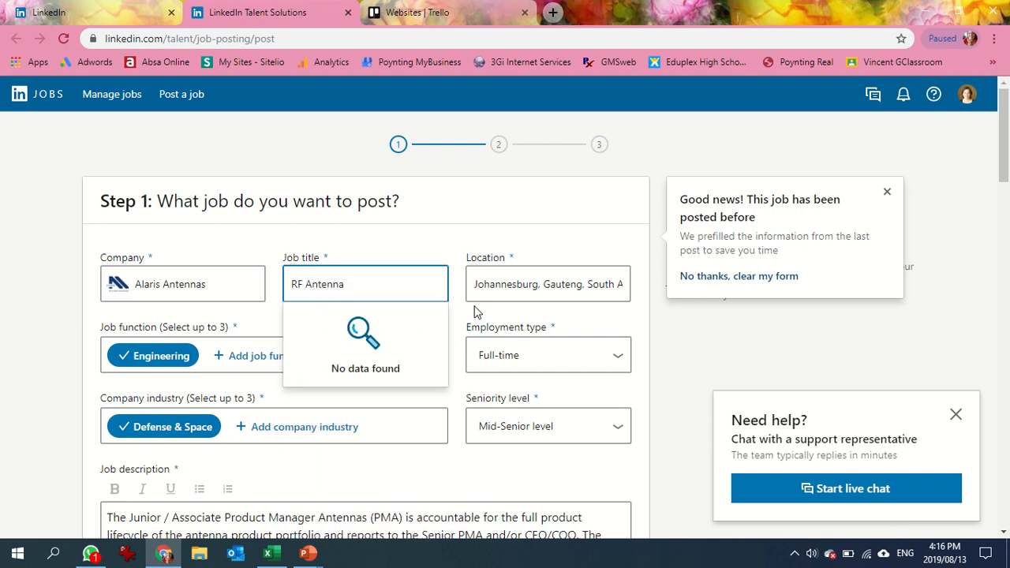
key(BackSpace)
key(BackSpace)
key(BackSpace)
key(BackSpace)
key(BackSpace)
key(BackSpace)
key(BackSpace)
key(BackSpace)
key(BackSpace)
key(BackSpace)
key(BackSpace)
text(Antenna Engineer)
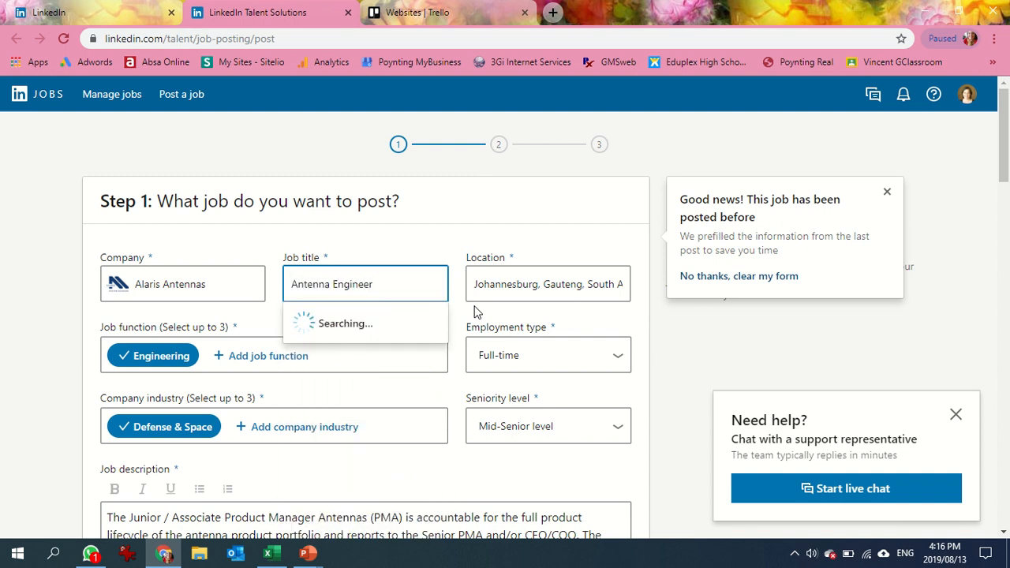
click(355, 317)
Re-enter the job location, choosing the suggestion Johannesburg, Gauteng, South Africa.
click(497, 281)
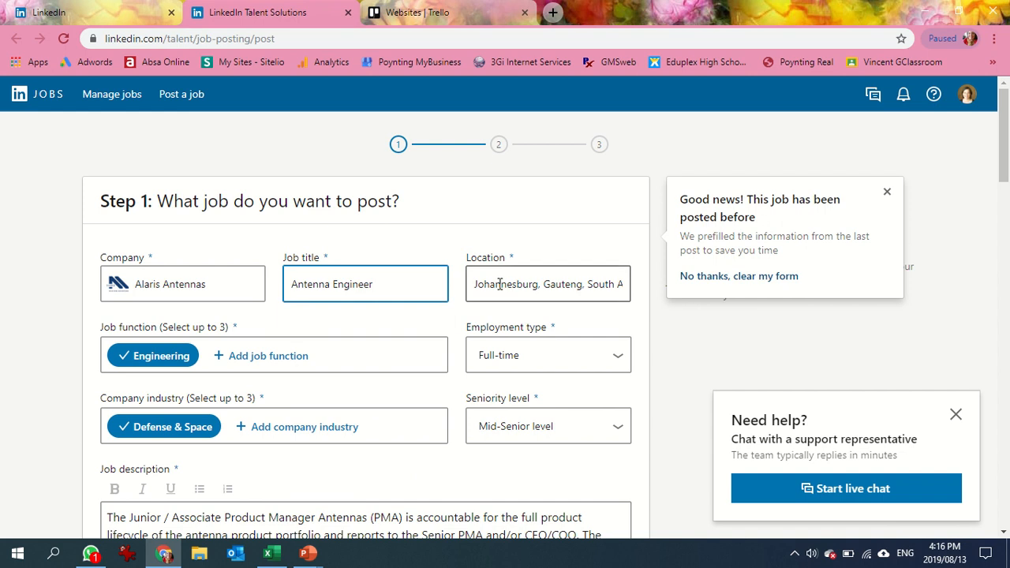
drag(476, 284, 640, 284)
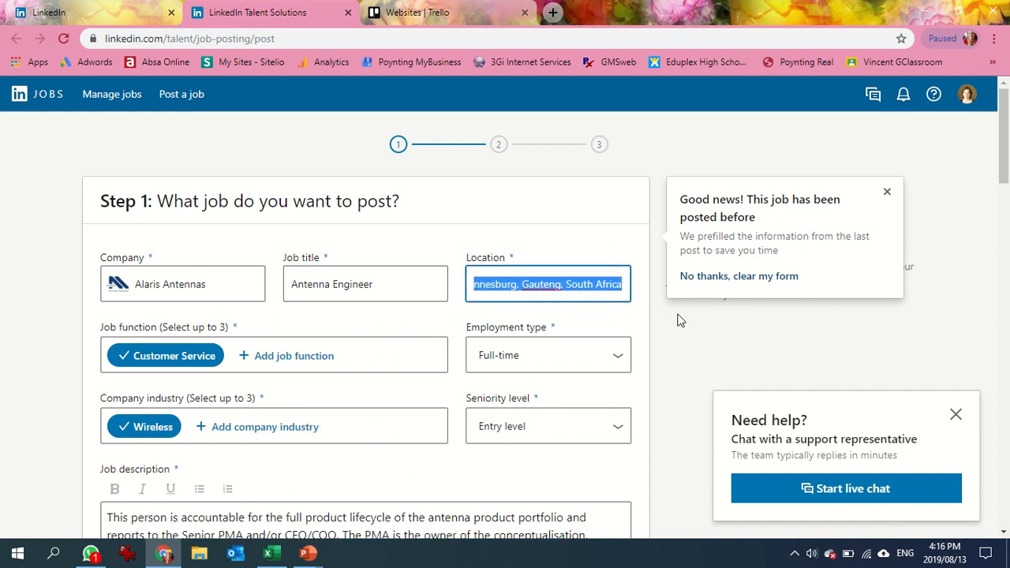
text(joh)
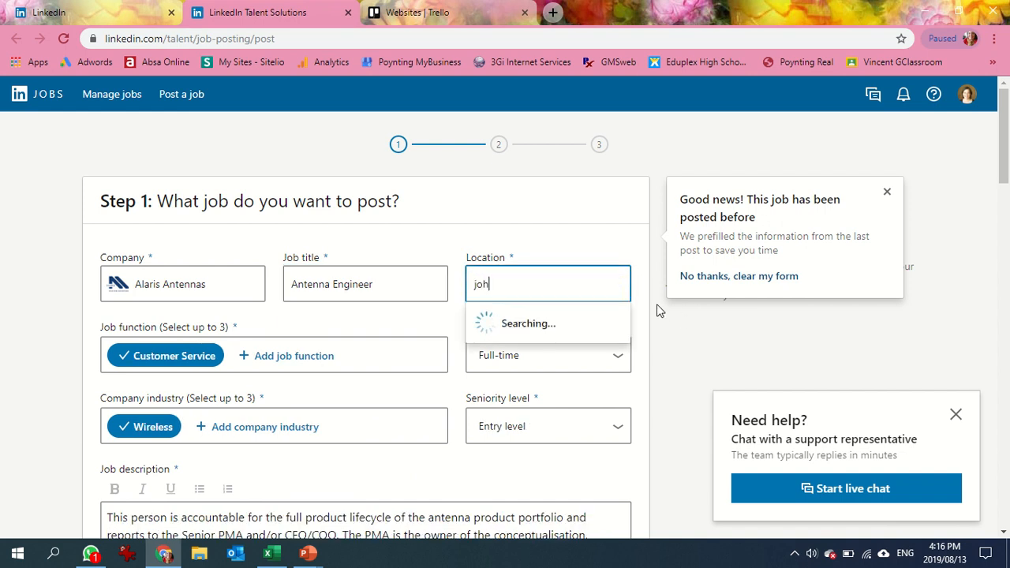
text(annesbur)
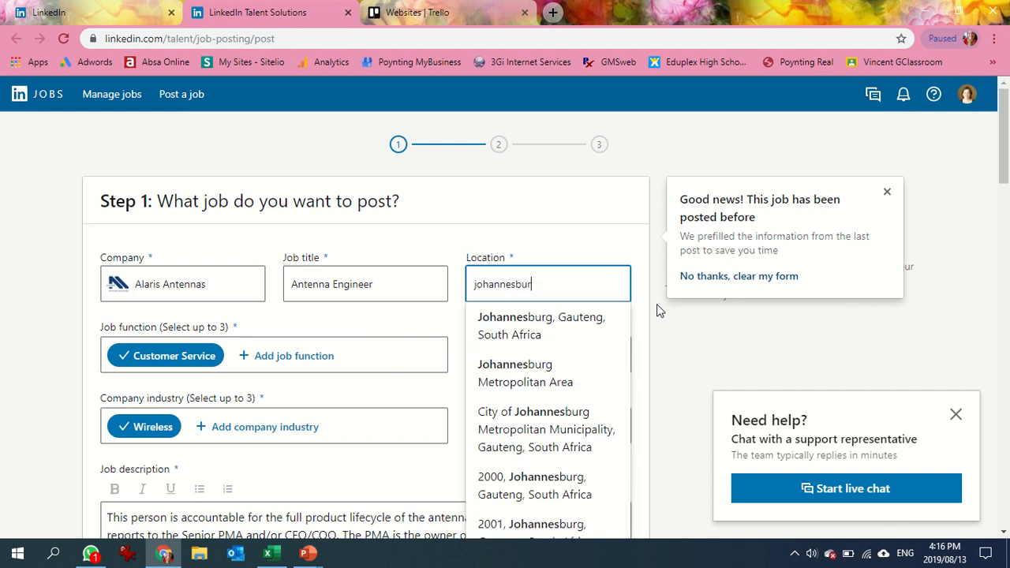
click(547, 325)
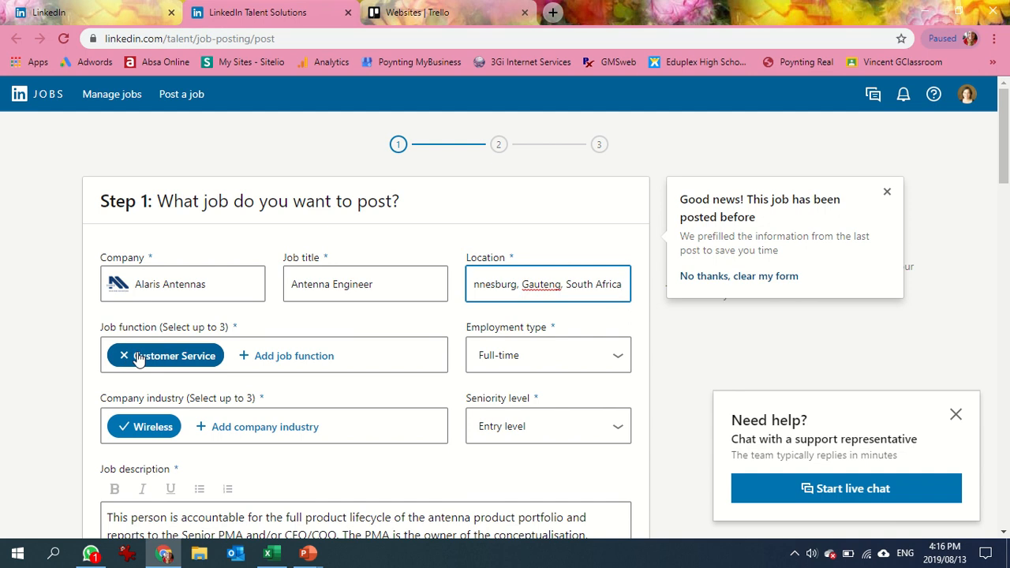
Add Engineering as a job function and remove Customer Service.
click(294, 359)
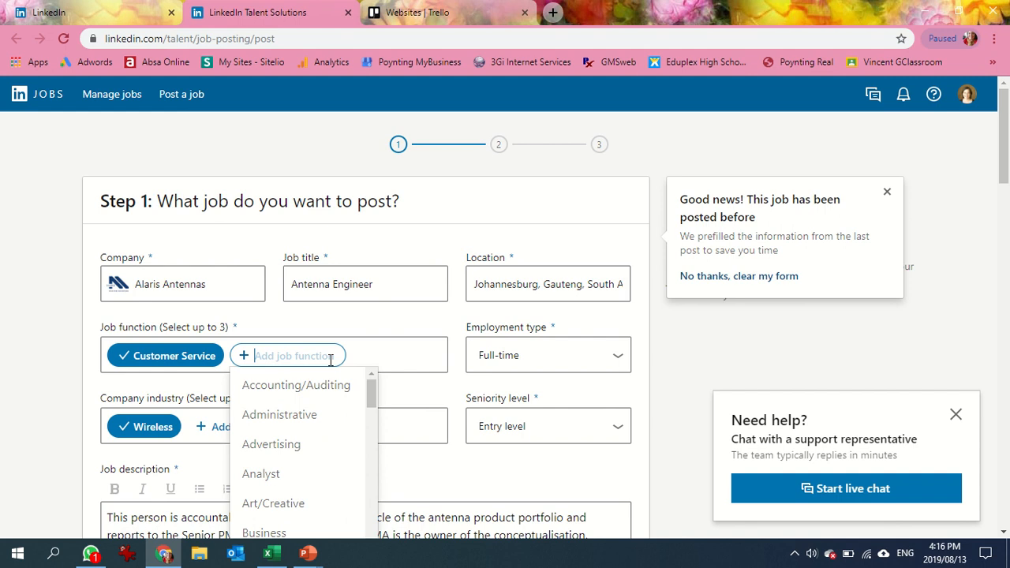
text(eng)
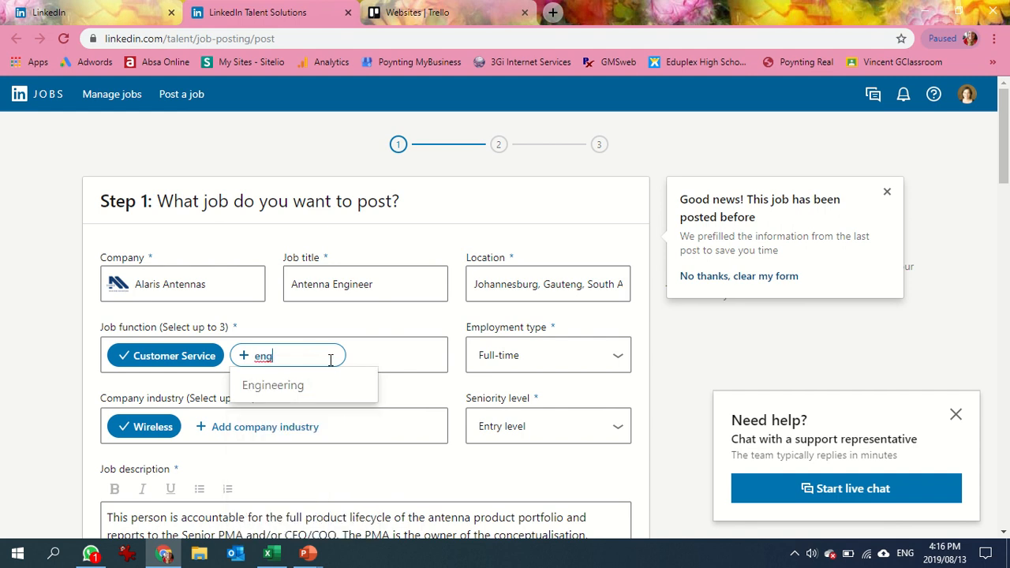
click(276, 385)
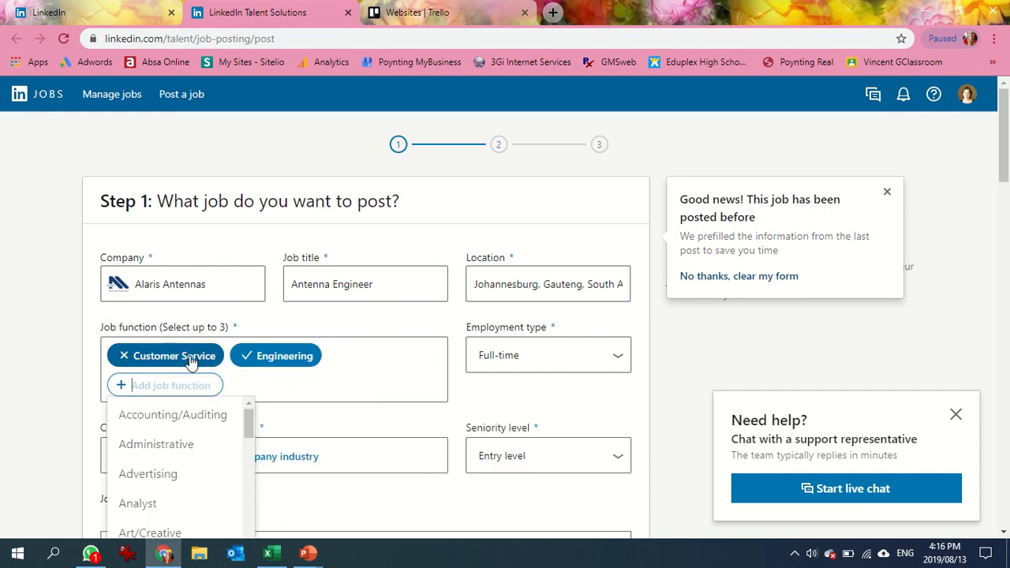
click(124, 356)
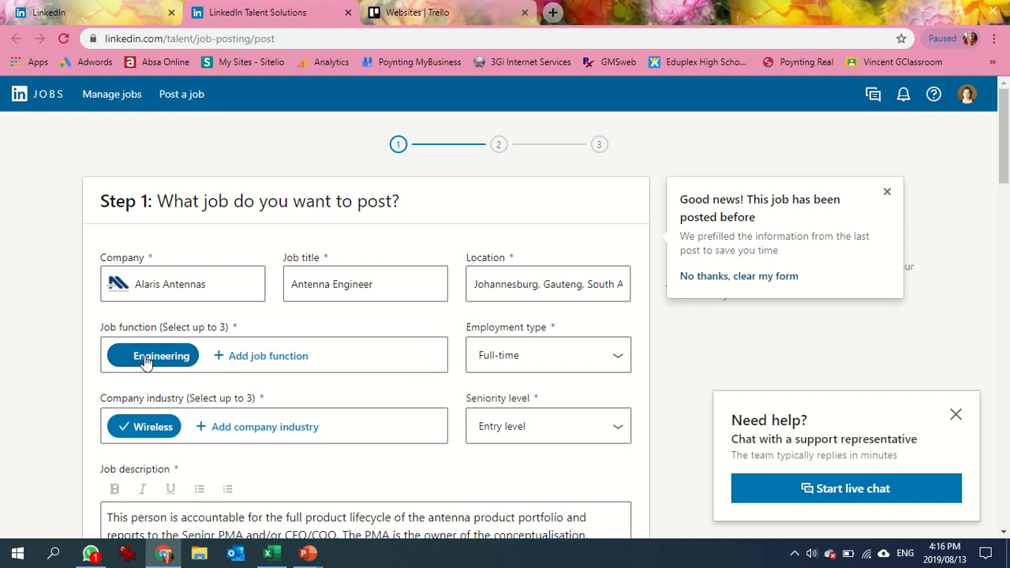
Add Information Technology and Project Management as further job functions.
click(282, 356)
text(tele)
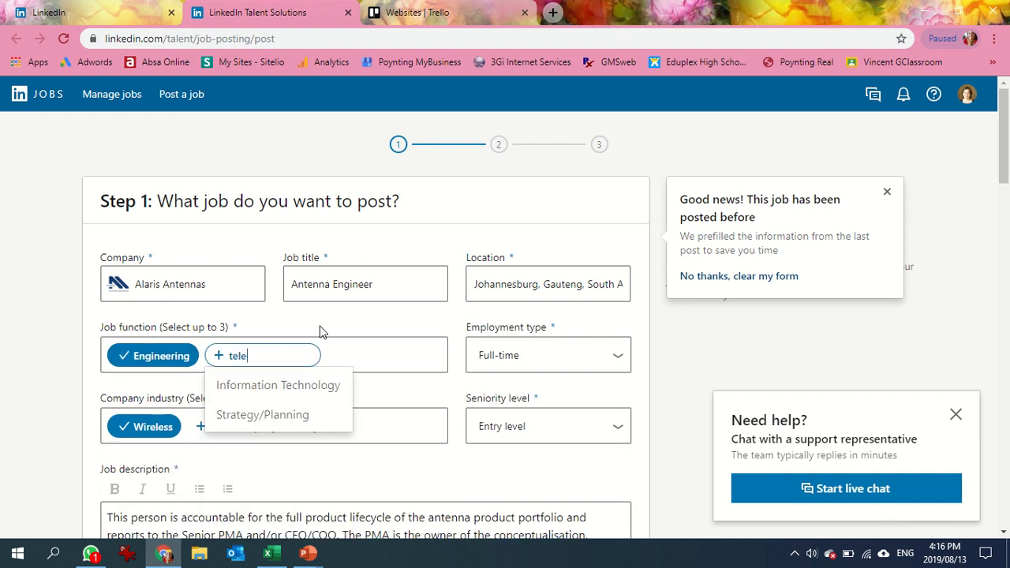
key(BackSpace)
key(BackSpace)
key(BackSpace)
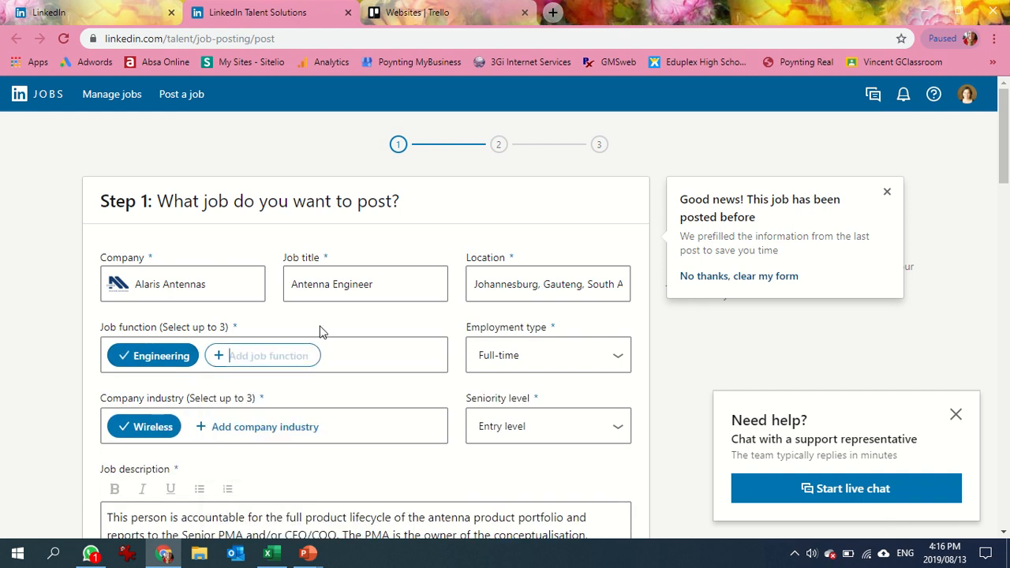
text(infor)
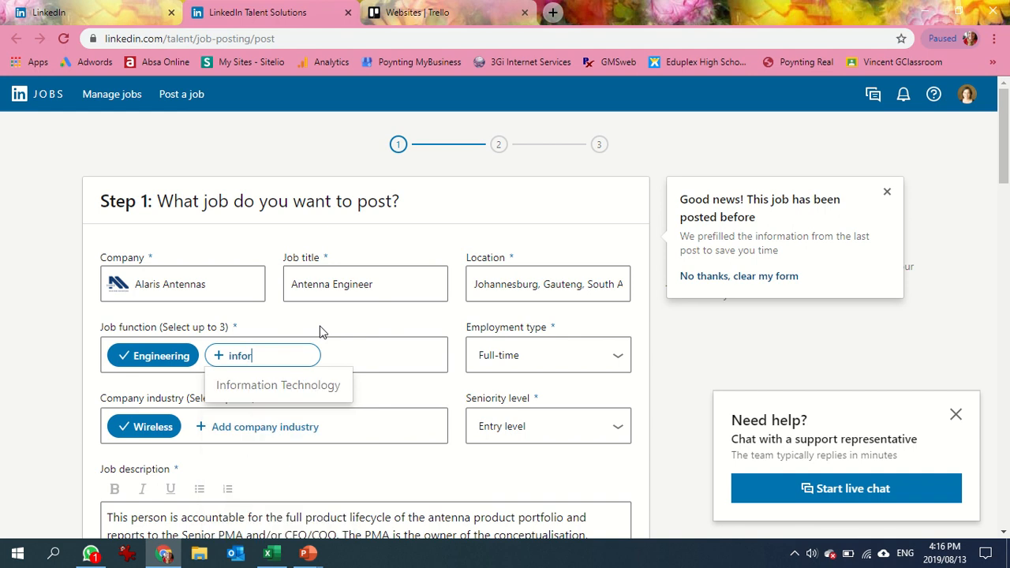
click(307, 386)
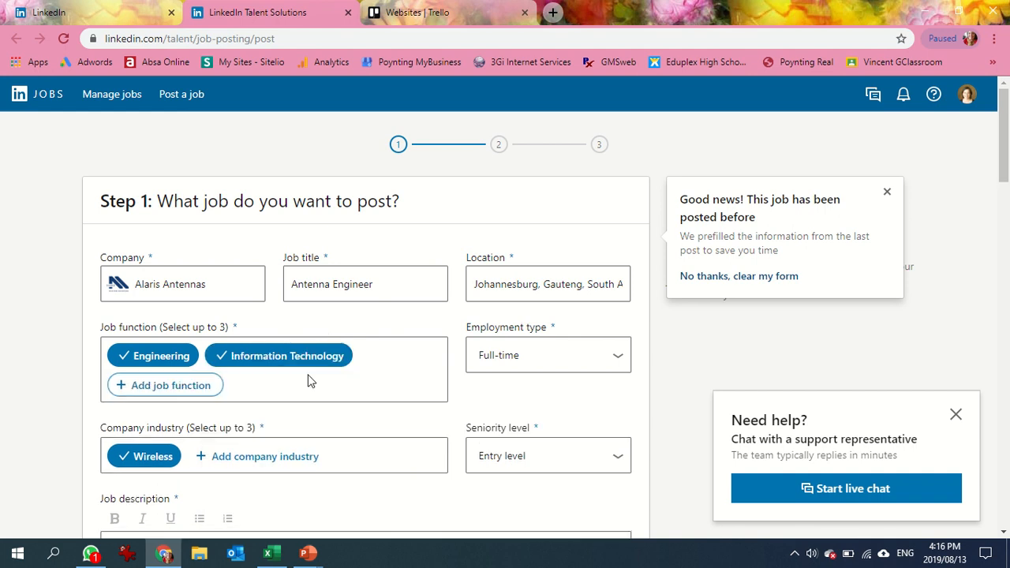
text(proj)
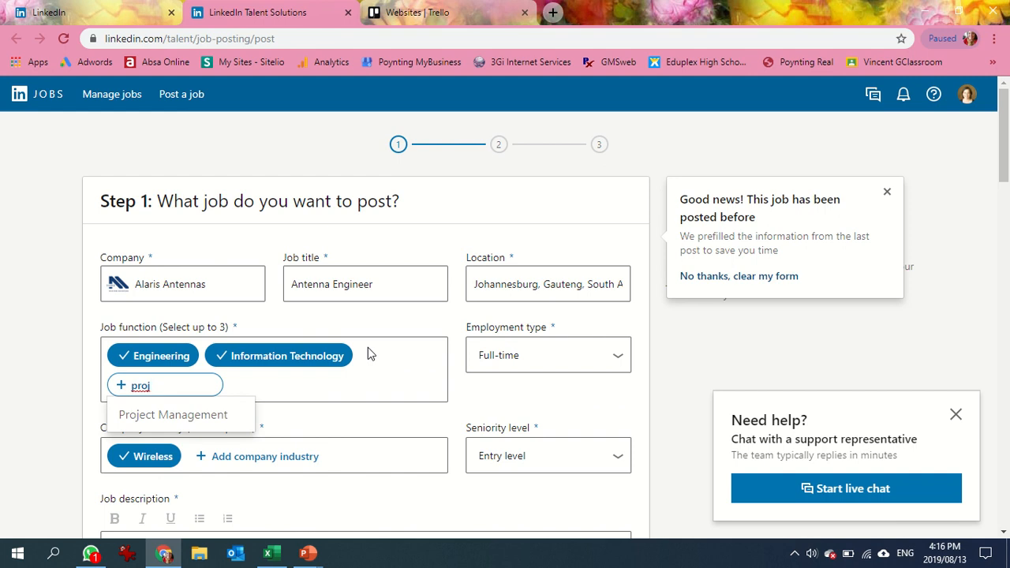
click(236, 413)
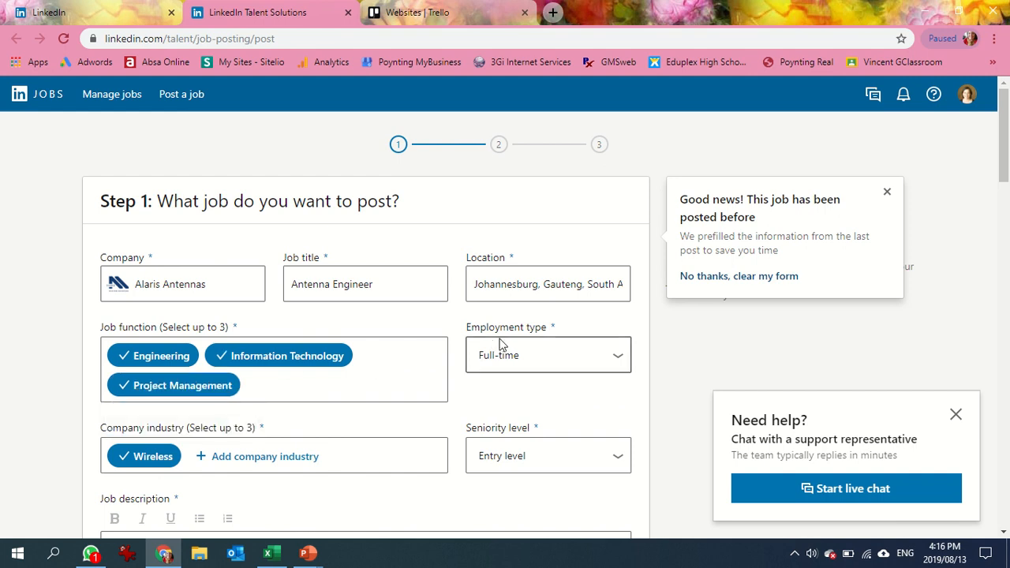
Choose Full-time as the employment type and Mid-Senior level as the seniority level.
click(517, 358)
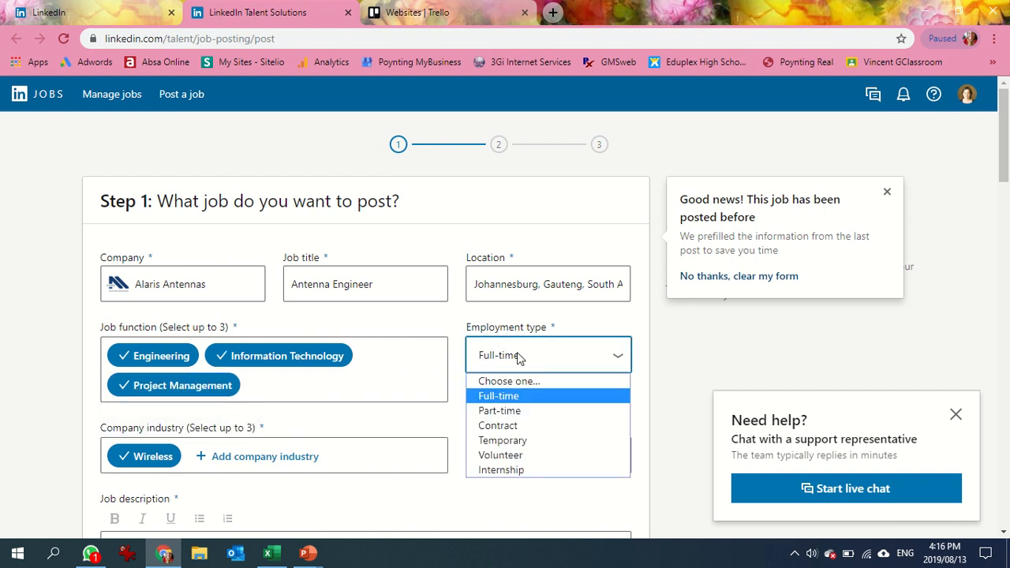
click(516, 393)
click(521, 458)
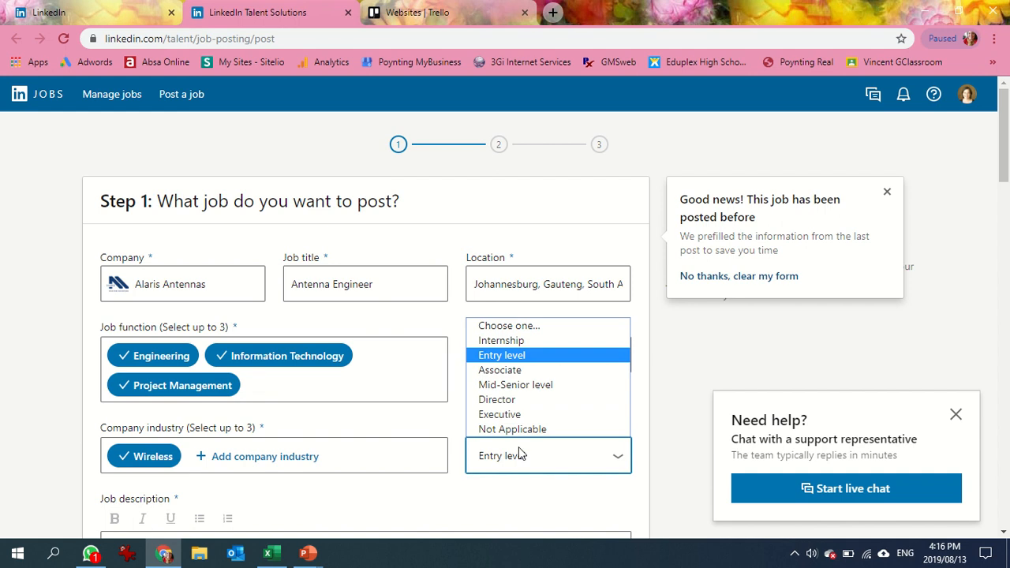
click(522, 385)
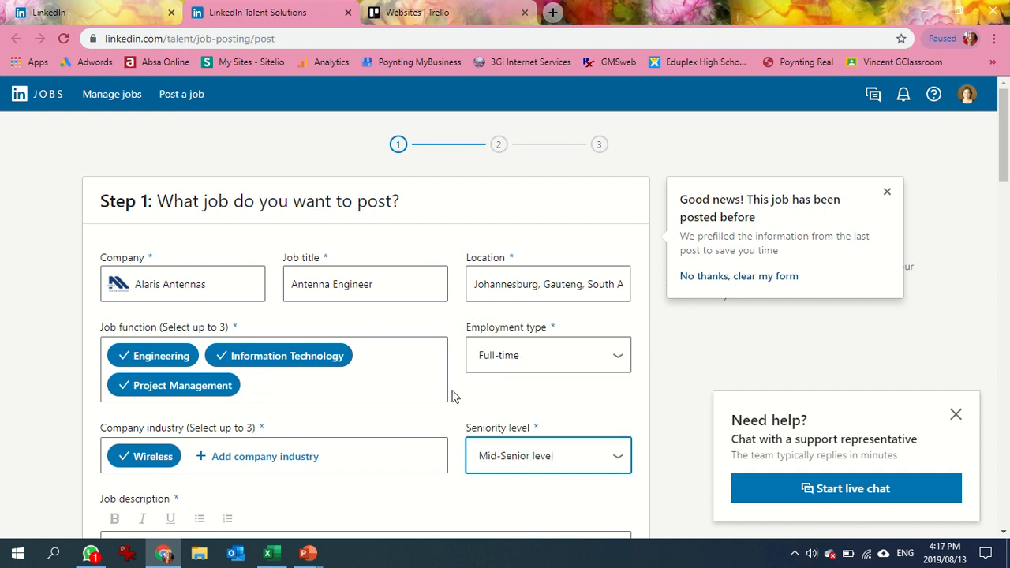
Remove Wireless from the company industries and add Defense & Space instead.
click(133, 460)
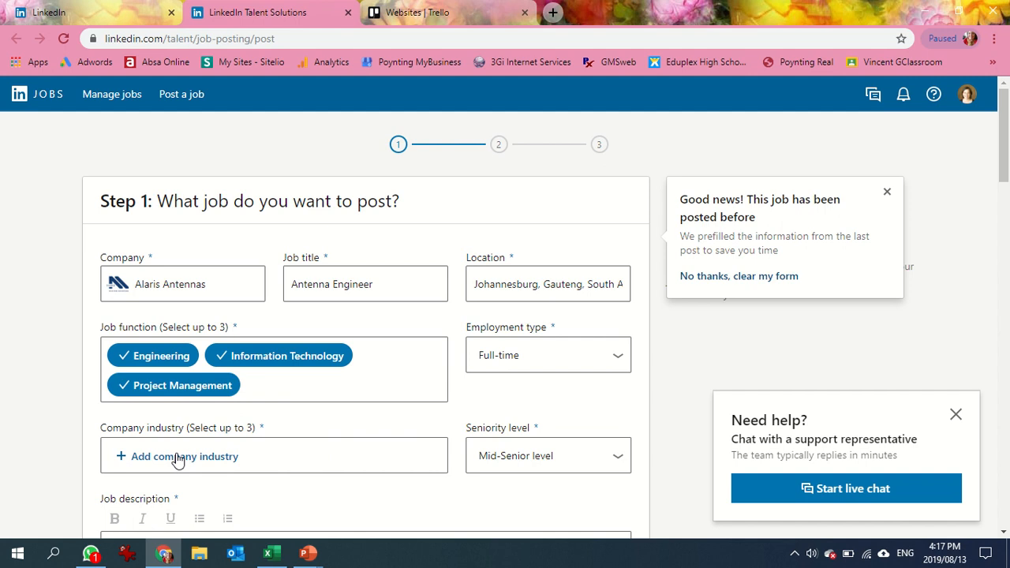
click(162, 461)
text(defe)
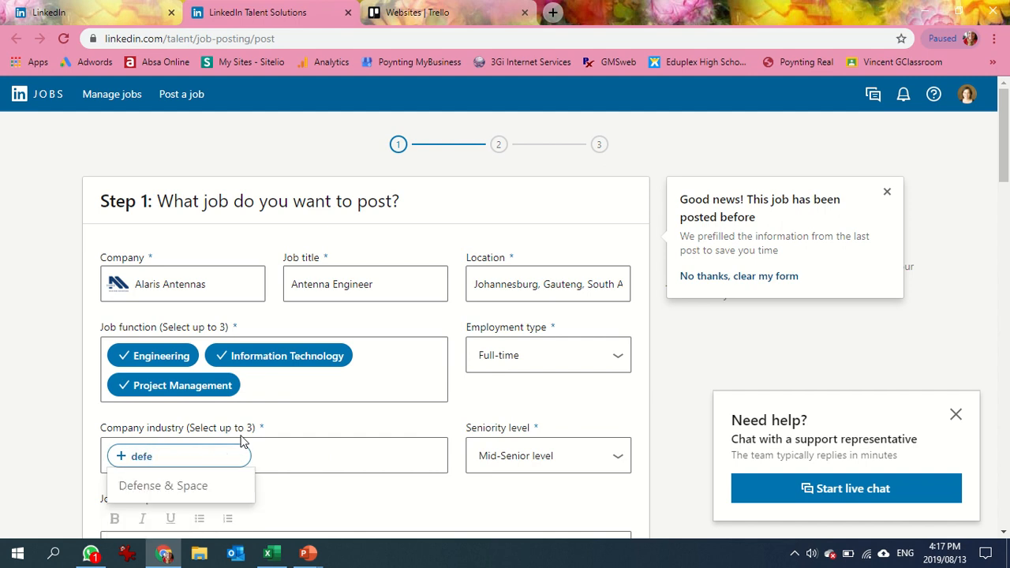
click(205, 486)
Add Telecommunications and Computer & Network Security as further company industries.
click(352, 448)
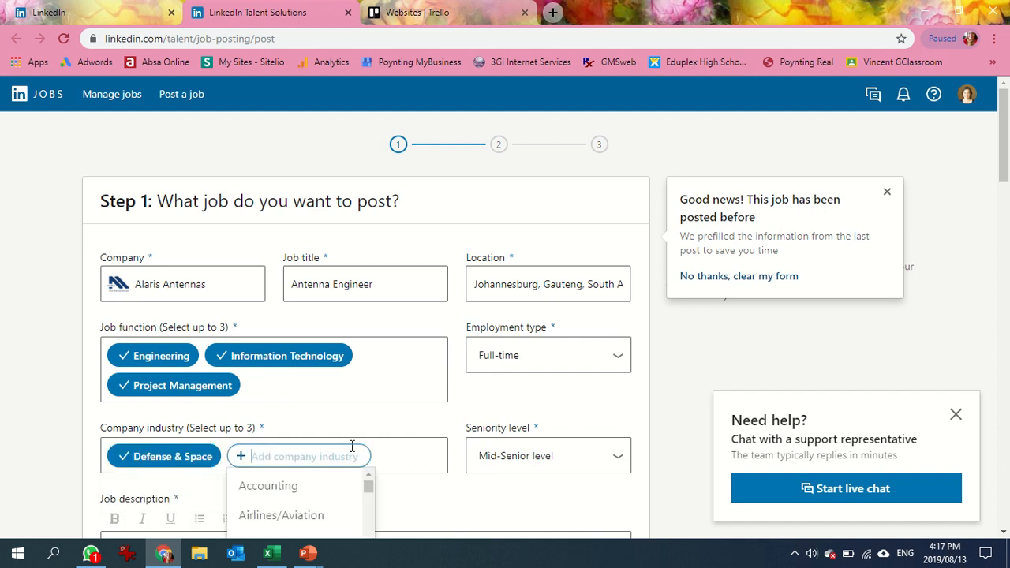
text(tele)
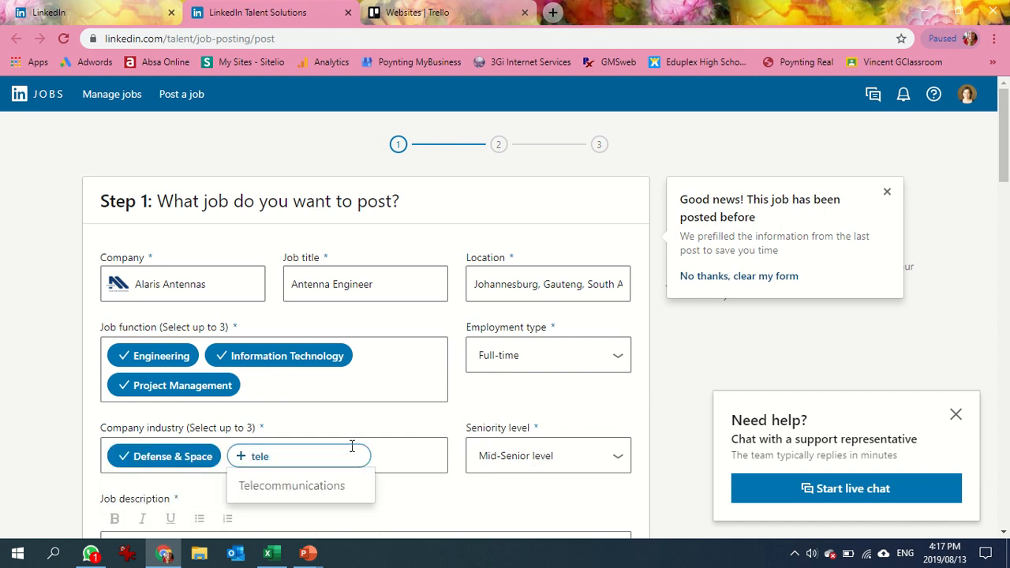
click(338, 485)
click(187, 487)
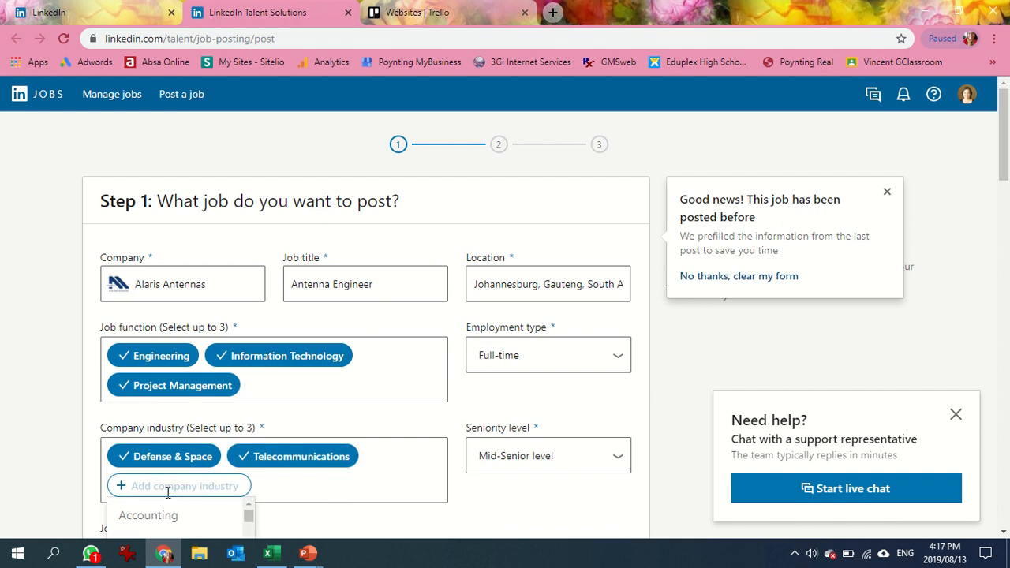
text(c)
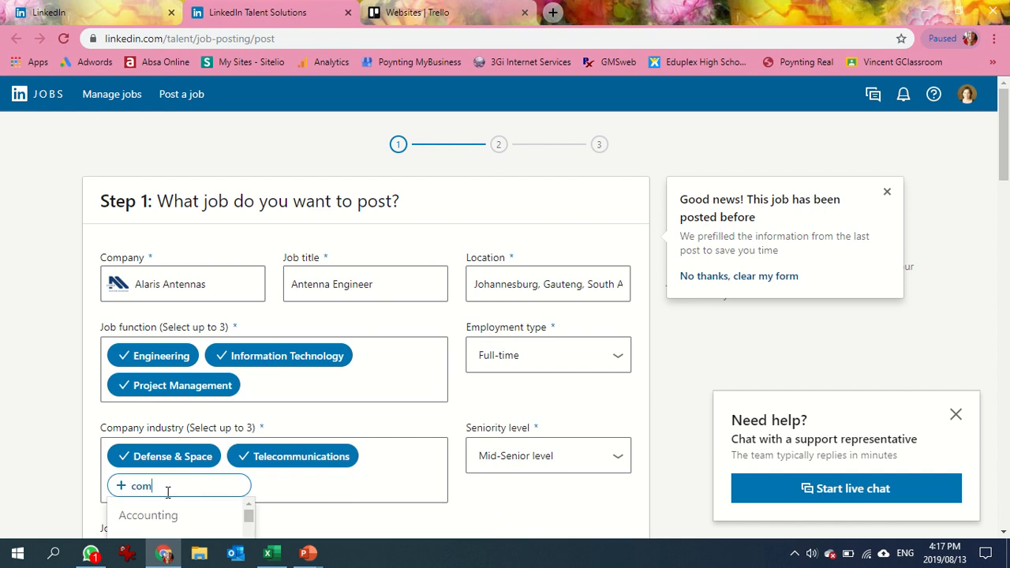
text(om)
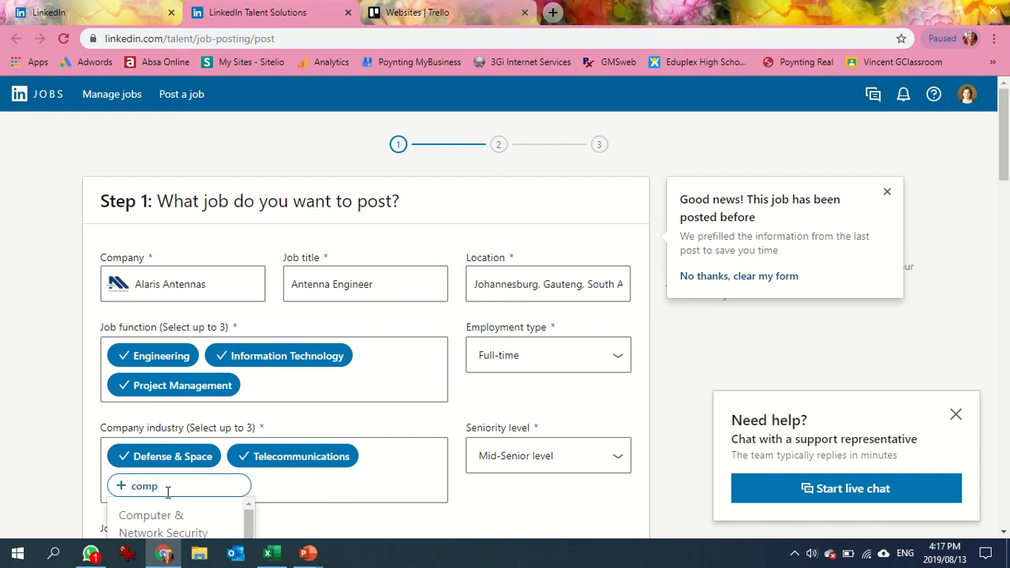
click(166, 523)
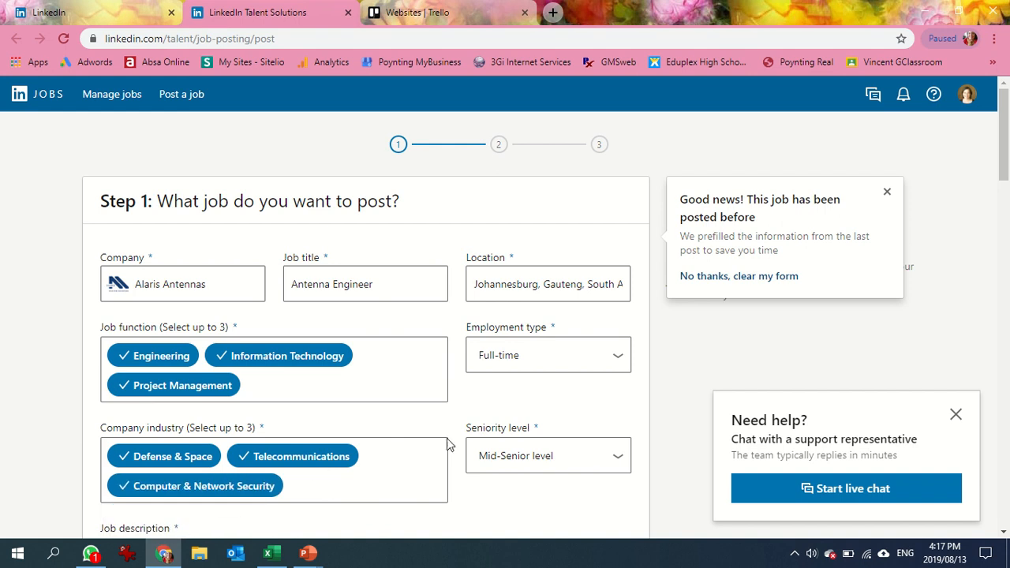
Remove the blank, Written Communication, Antennas, Electronic Engineering and Decision-Making skill keywords below the job description.
scroll(1008, 190, down, 2)
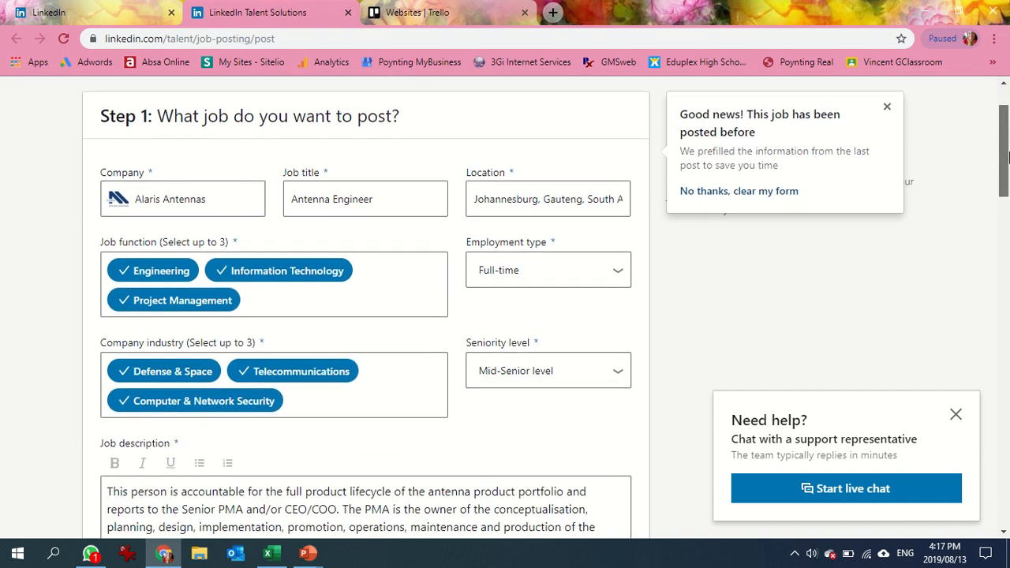
drag(1007, 162, 995, 222)
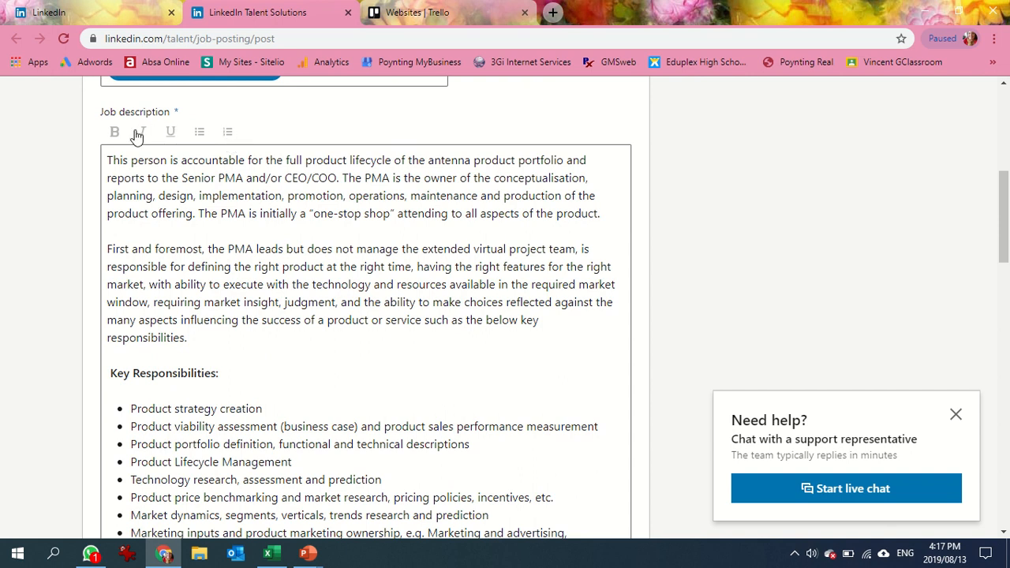
drag(1007, 223, 1007, 408)
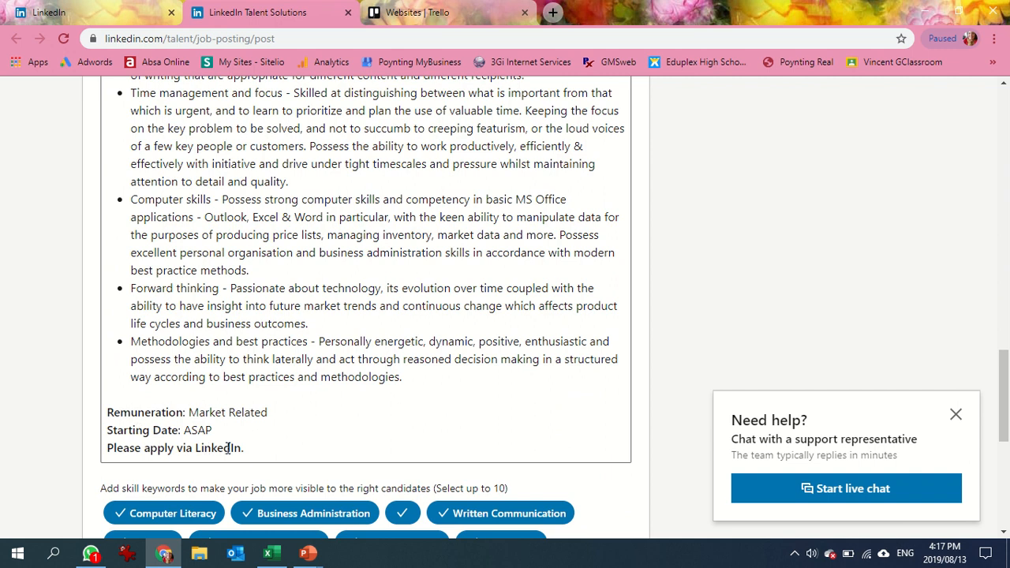
drag(1006, 424, 1004, 458)
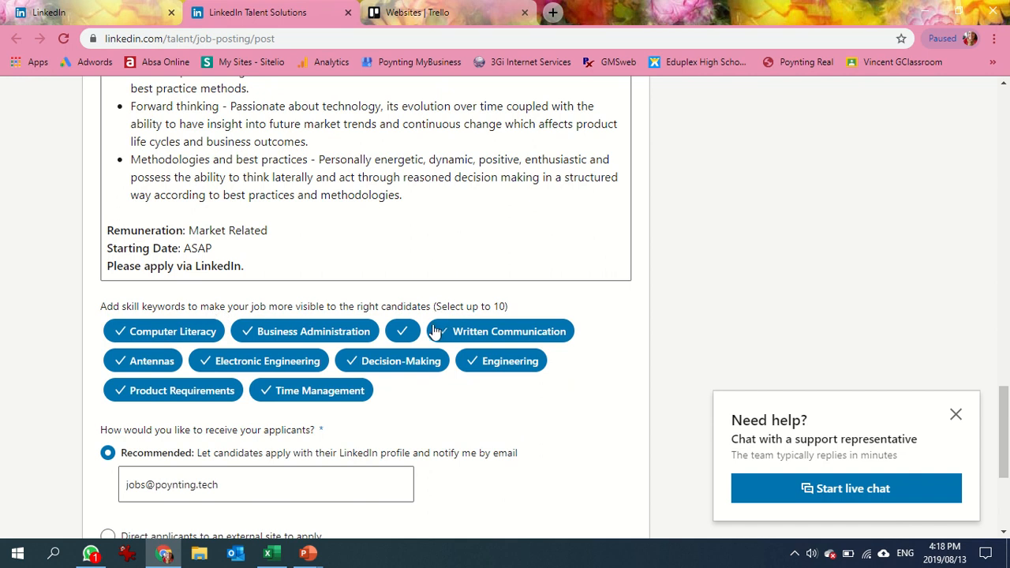
click(403, 333)
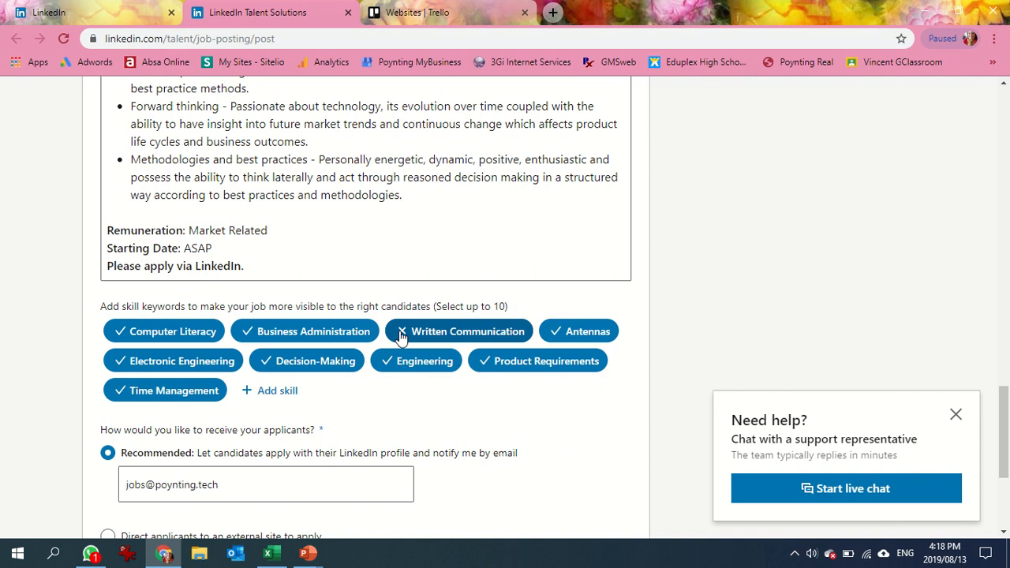
click(402, 334)
click(401, 334)
click(401, 335)
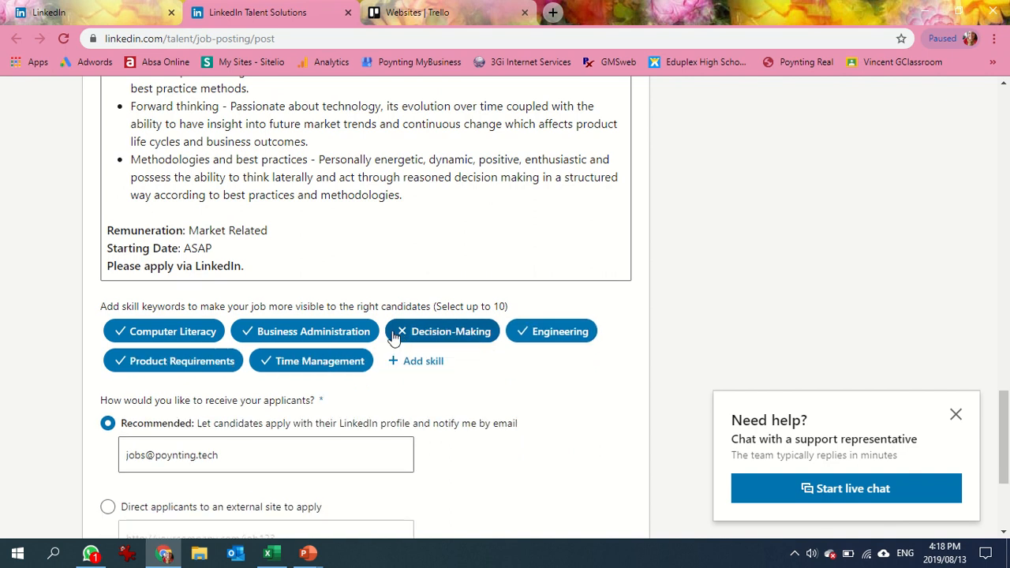
click(403, 337)
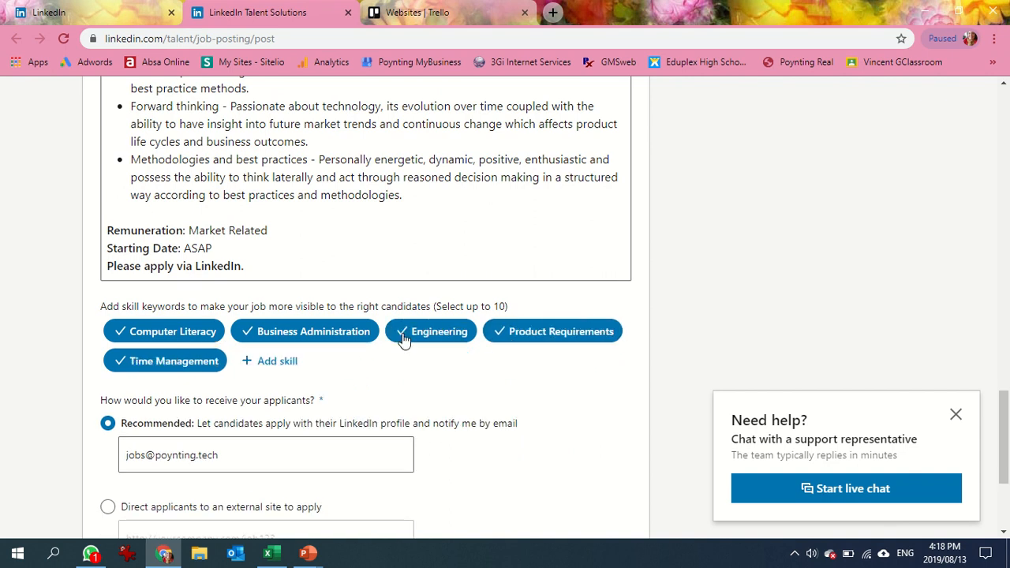
Add Matlab as a skill keyword.
click(290, 368)
text(ante)
key(BackSpace)
key(BackSpace)
key(BackSpace)
key(BackSpace)
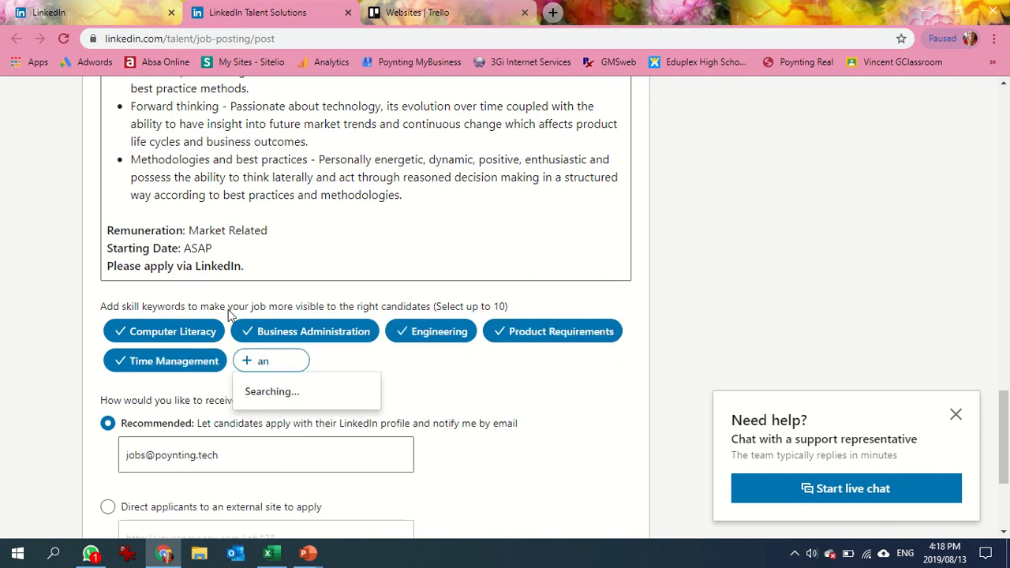
text(.at)
key(BackSpace)
key(BackSpace)
key(BackSpace)
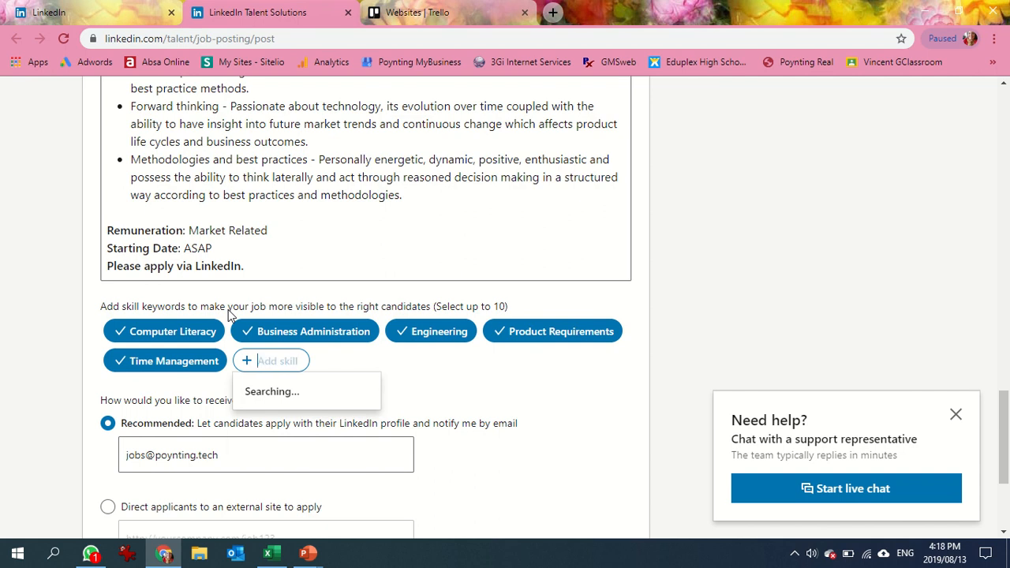
text(matla)
click(267, 393)
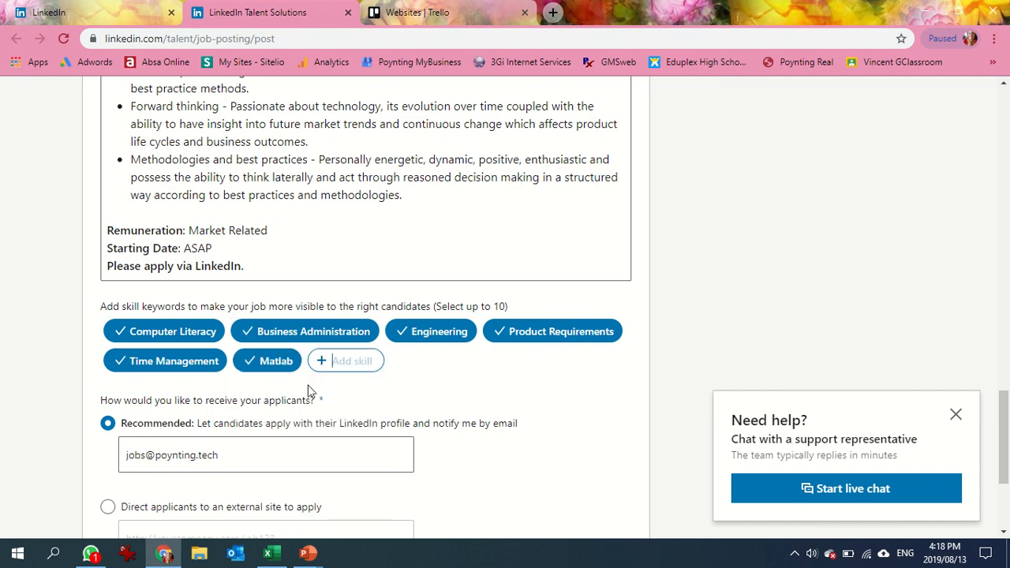
Add SolidWorks and Radio Frequency (RF) Engineering as further skill keywords.
click(365, 363)
text(S)
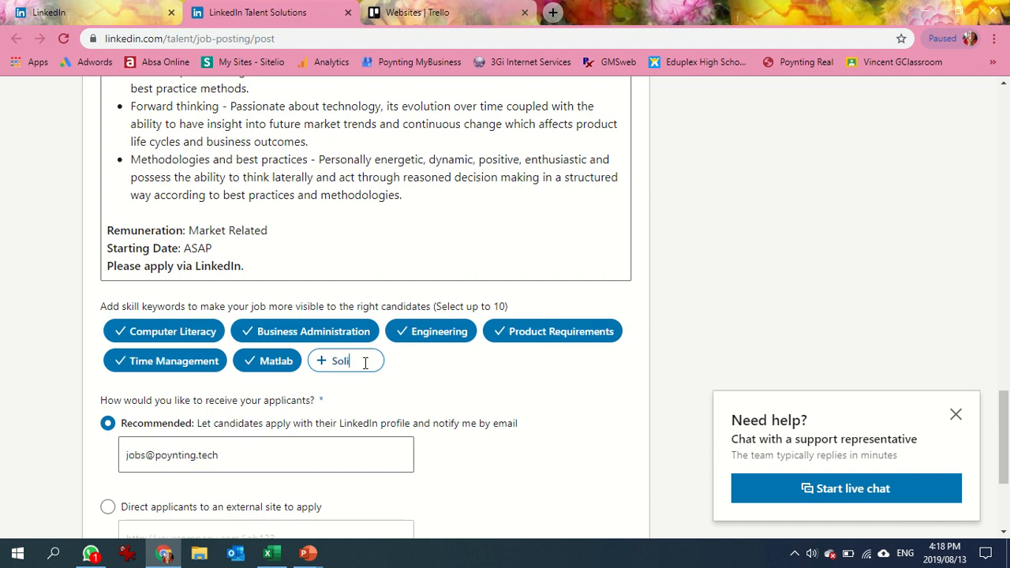
text(olidwor)
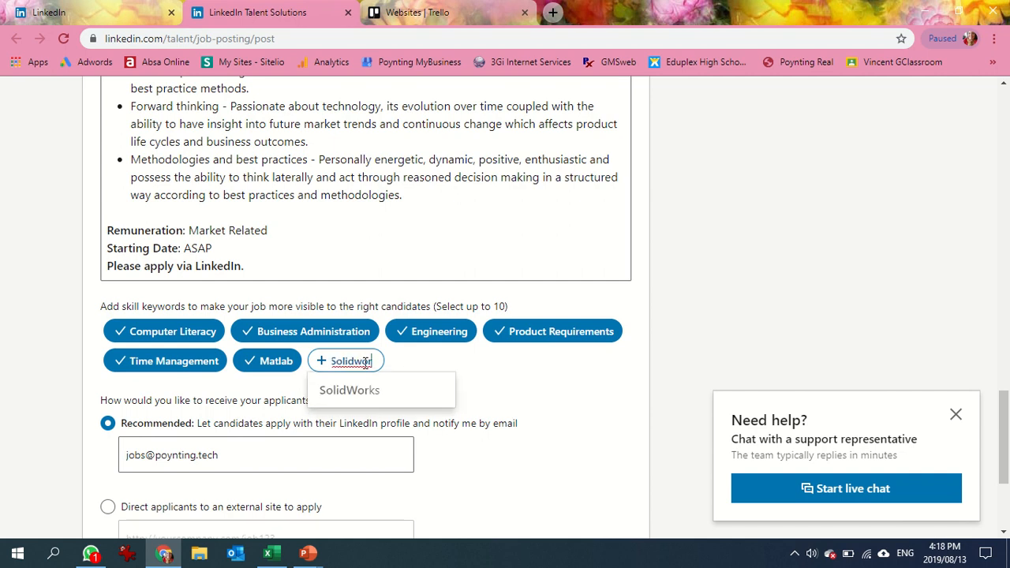
click(359, 394)
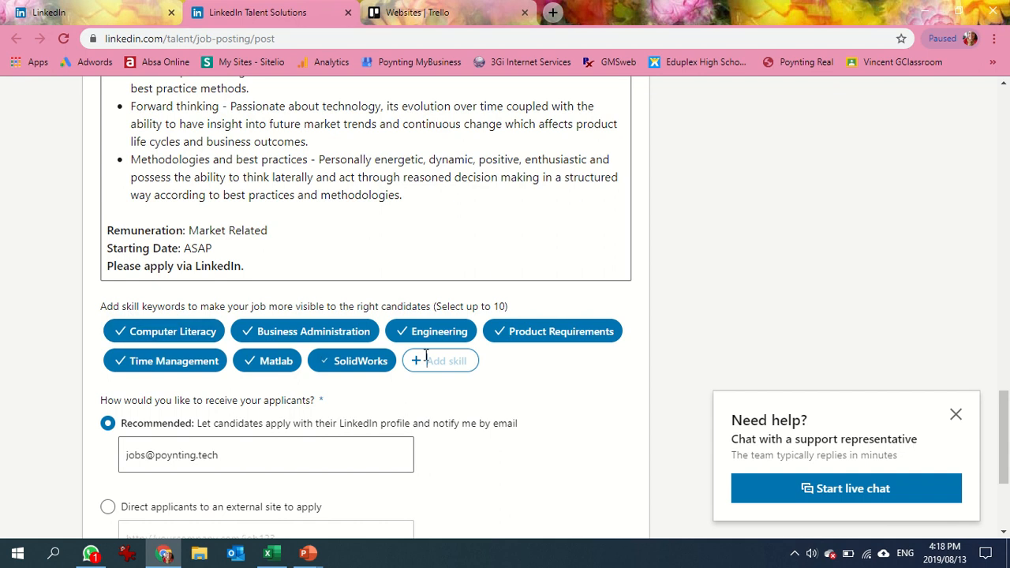
text(RF en)
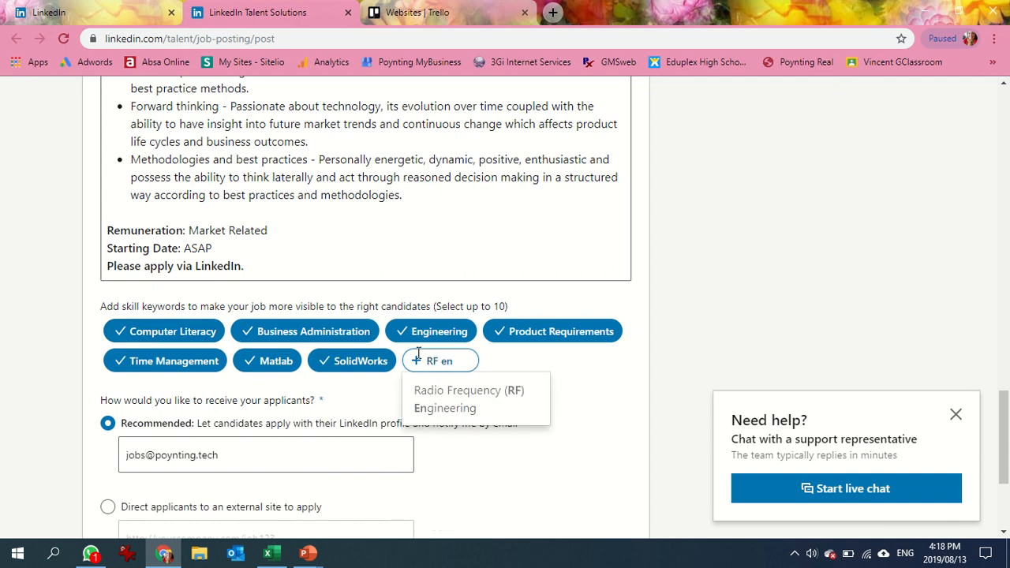
click(449, 395)
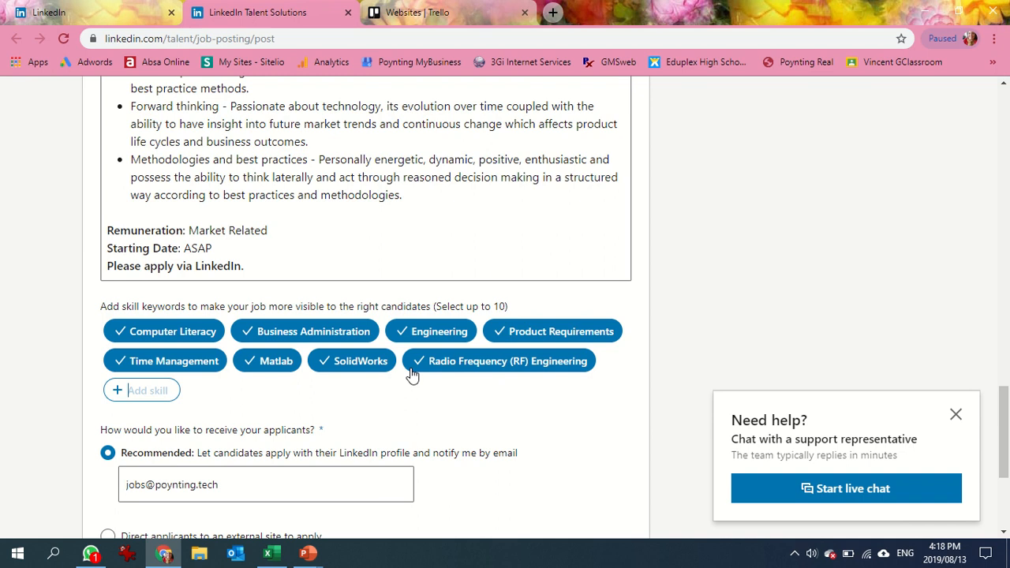
Remove the Computer Literacy, Business Administration, Product Requirements and Time Management skill keywords.
click(121, 333)
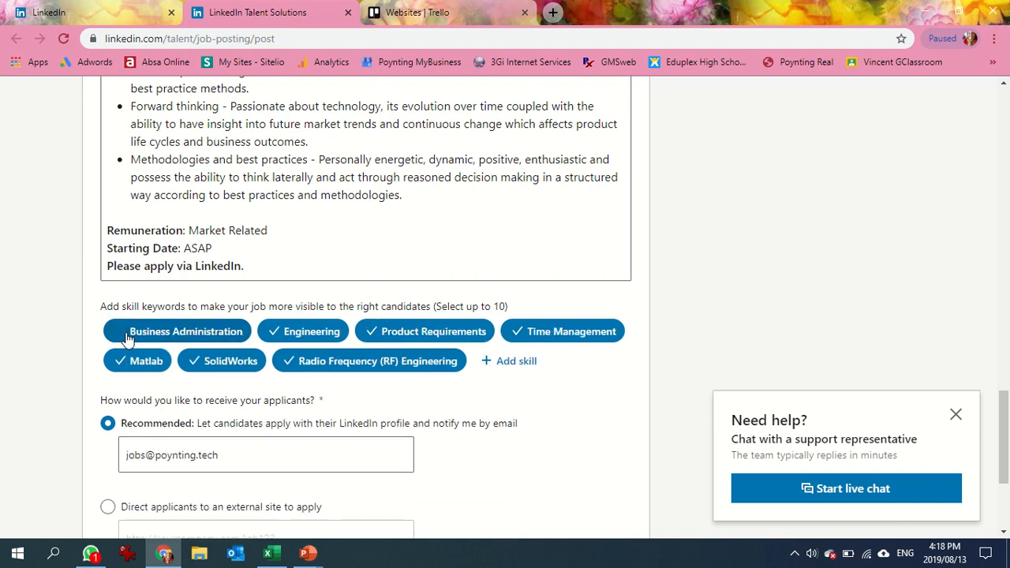
click(122, 333)
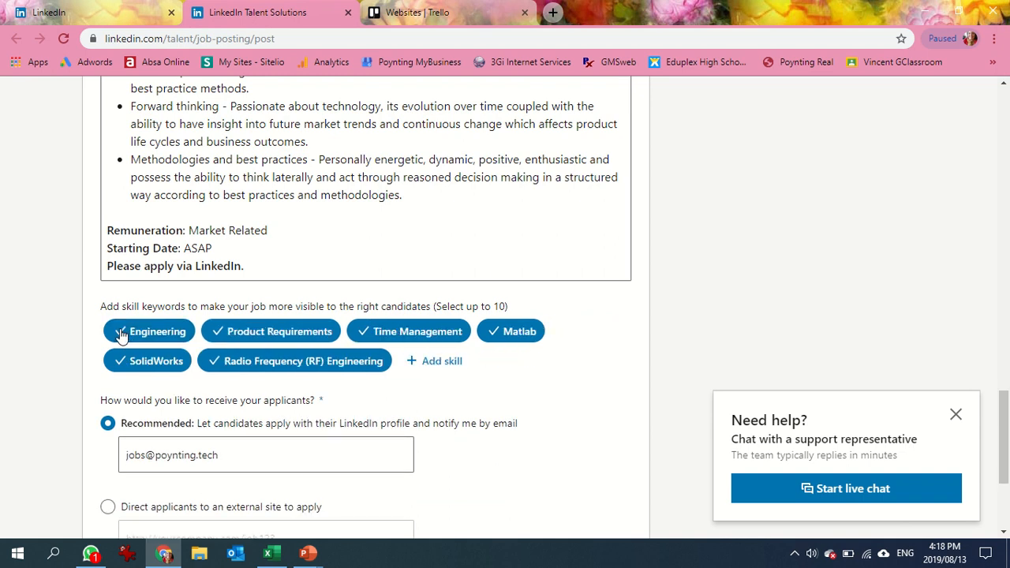
click(221, 335)
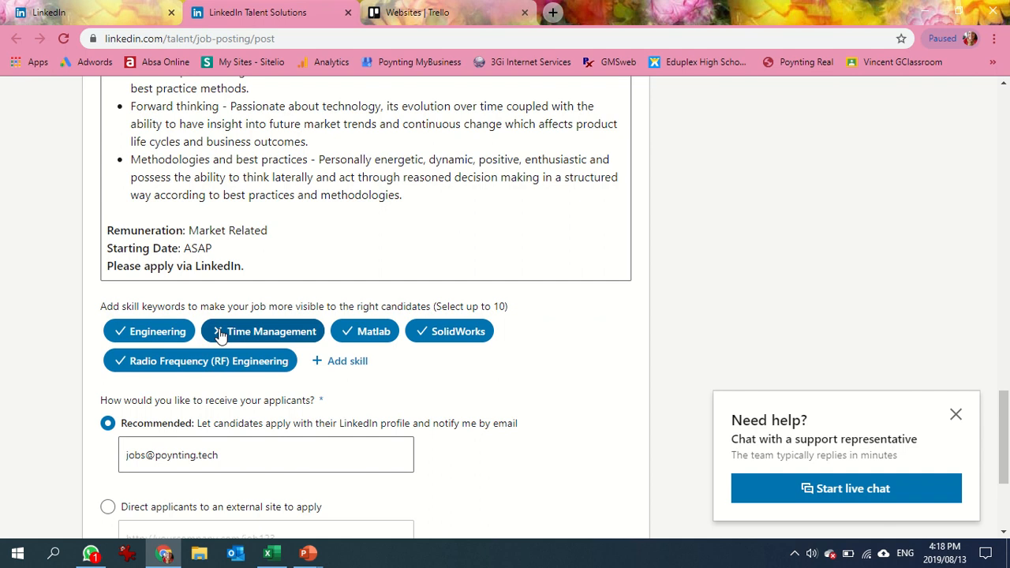
click(220, 333)
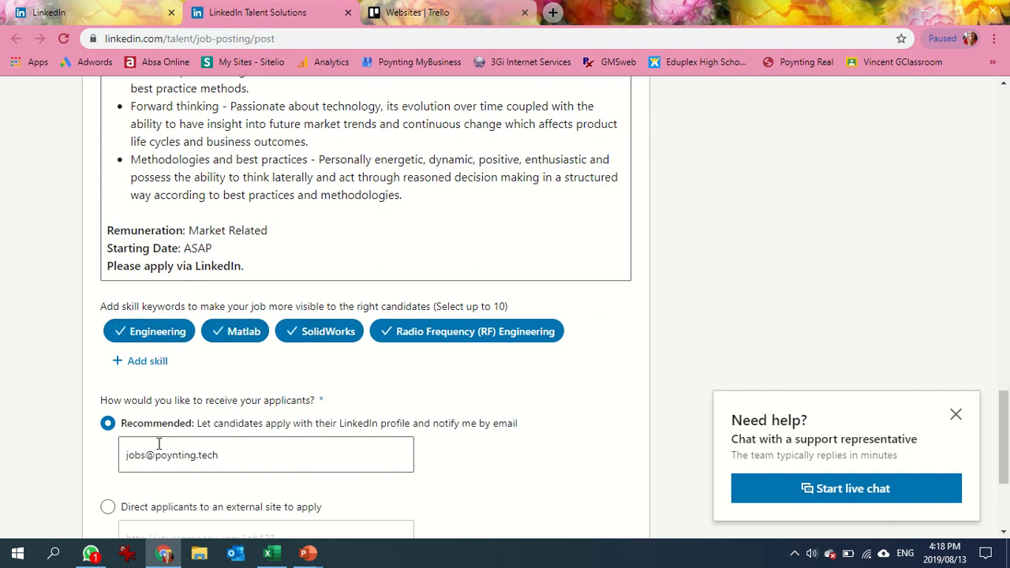
Replace the applicant notification e-mail with the Alaris jobs e-mail address.
click(197, 455)
click(230, 448)
drag(229, 447, 97, 452)
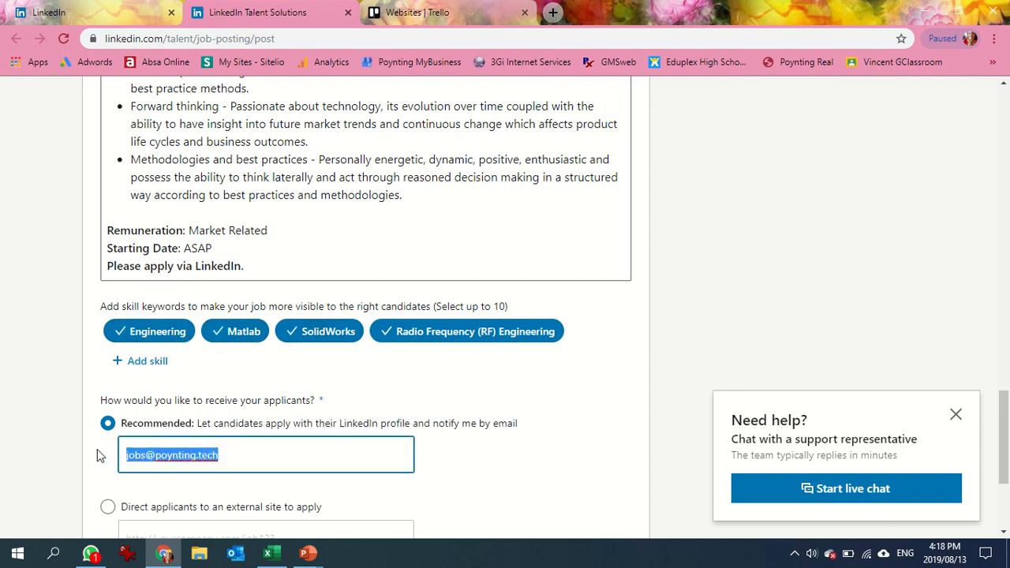
key(BackSpace)
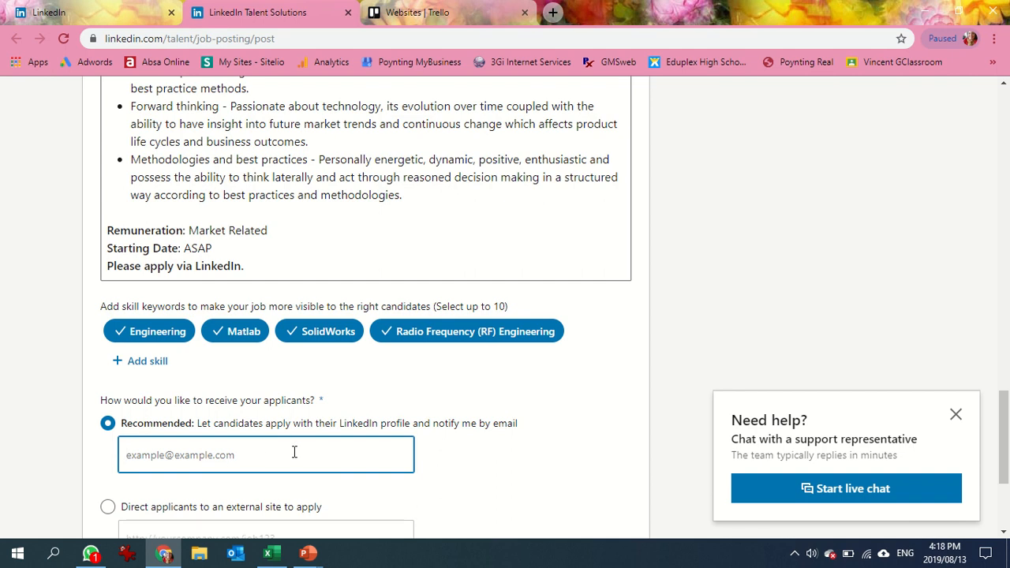
drag(1004, 445, 1001, 466)
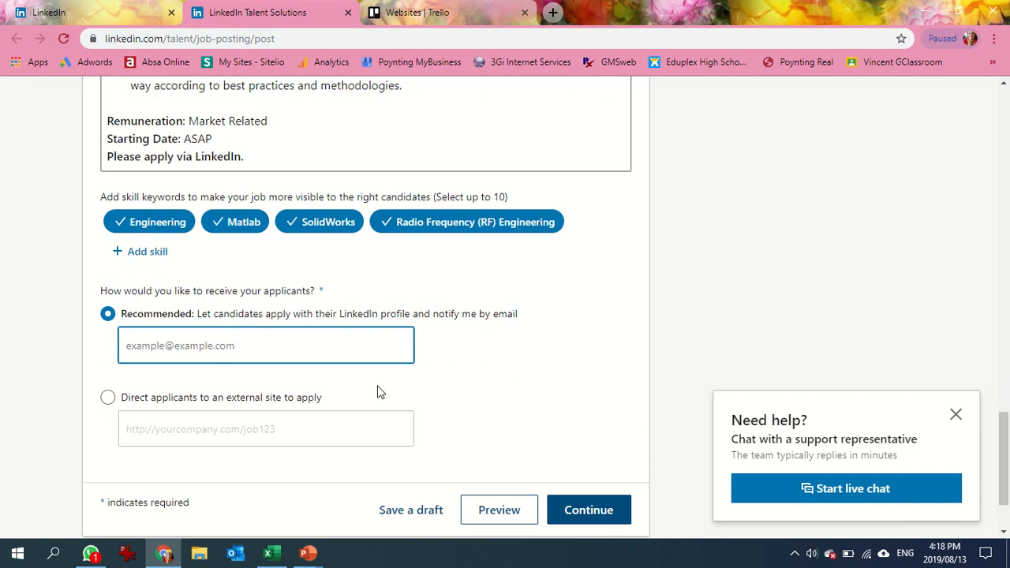
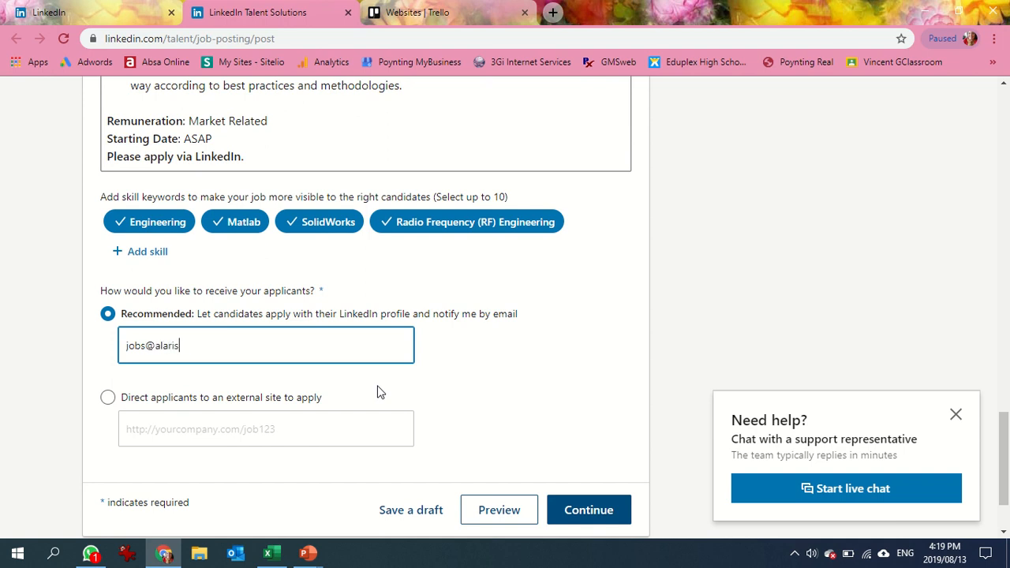
Save the job posting as a draft and continue to the screening questions.
click(412, 511)
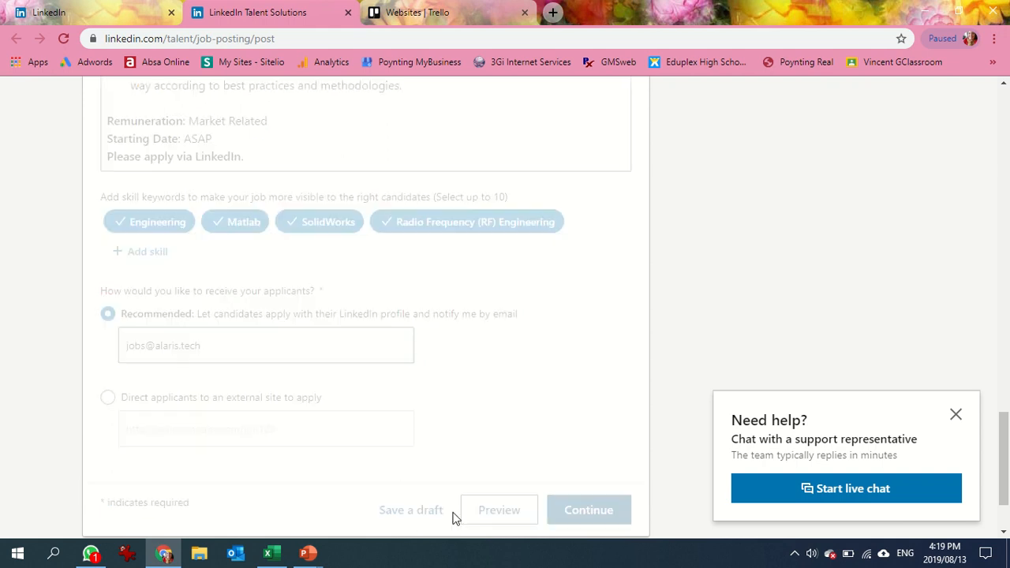
click(590, 512)
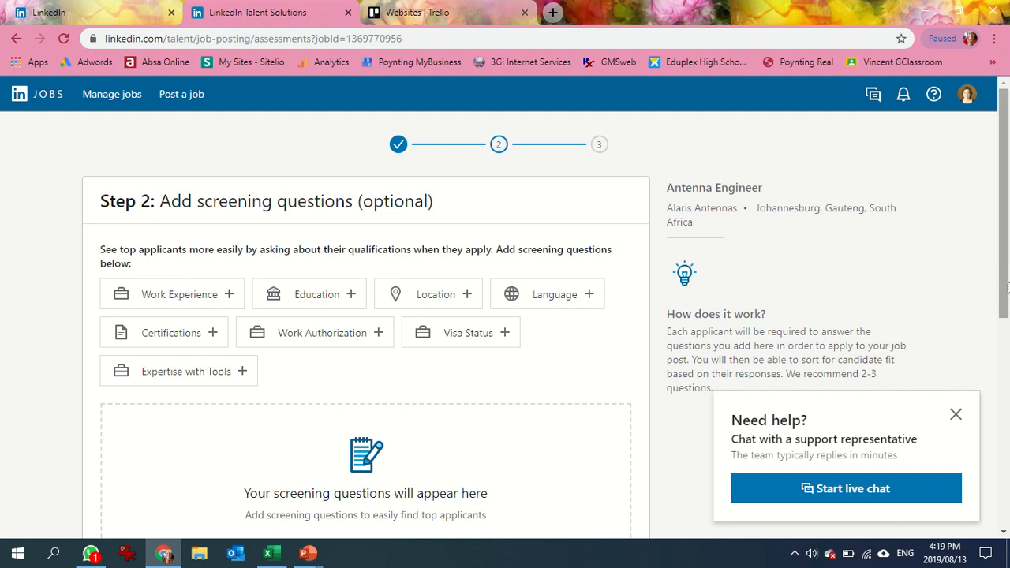
Add an Education screening question asking for a completed Master of Business Administration.
drag(1005, 297, 1005, 377)
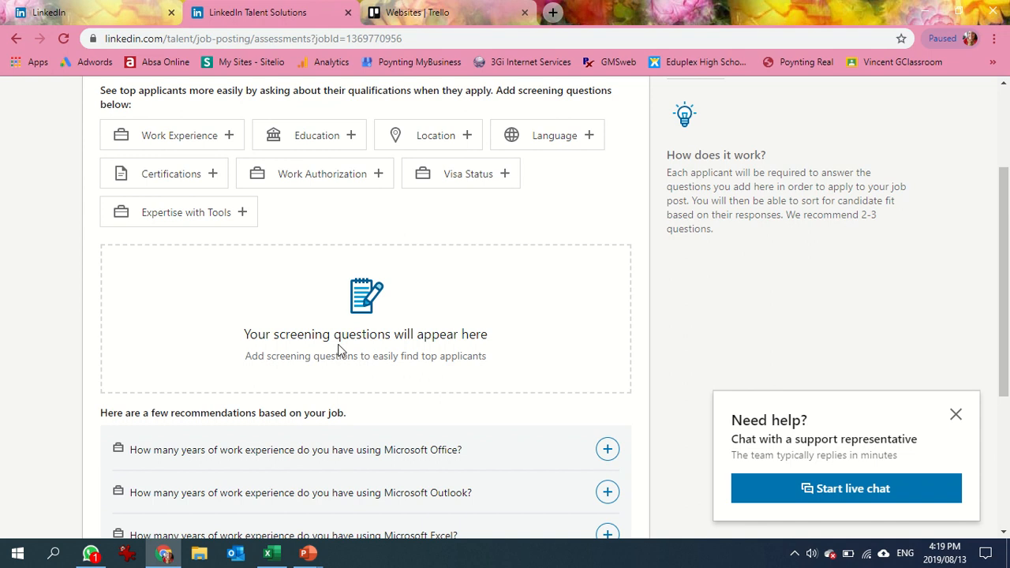
click(349, 142)
click(423, 292)
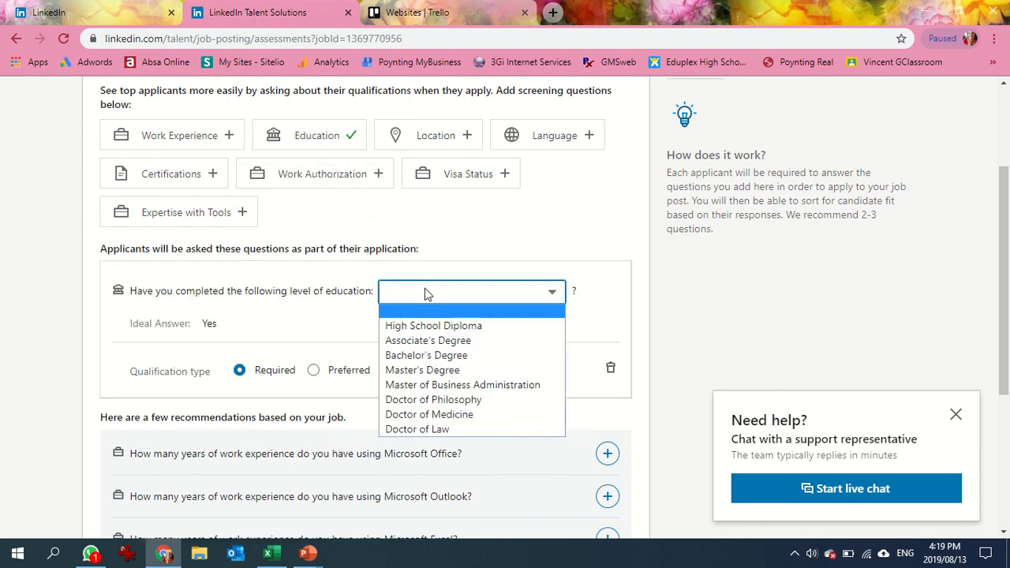
click(446, 387)
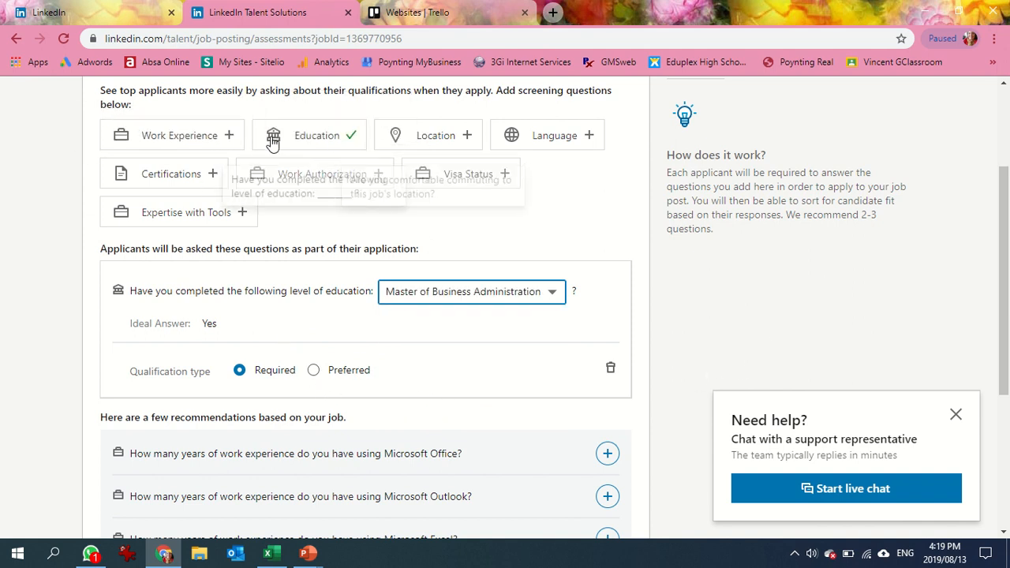
Add a Work Experience screening question for Engineering with an ideal answer of 10 years minimum.
click(215, 139)
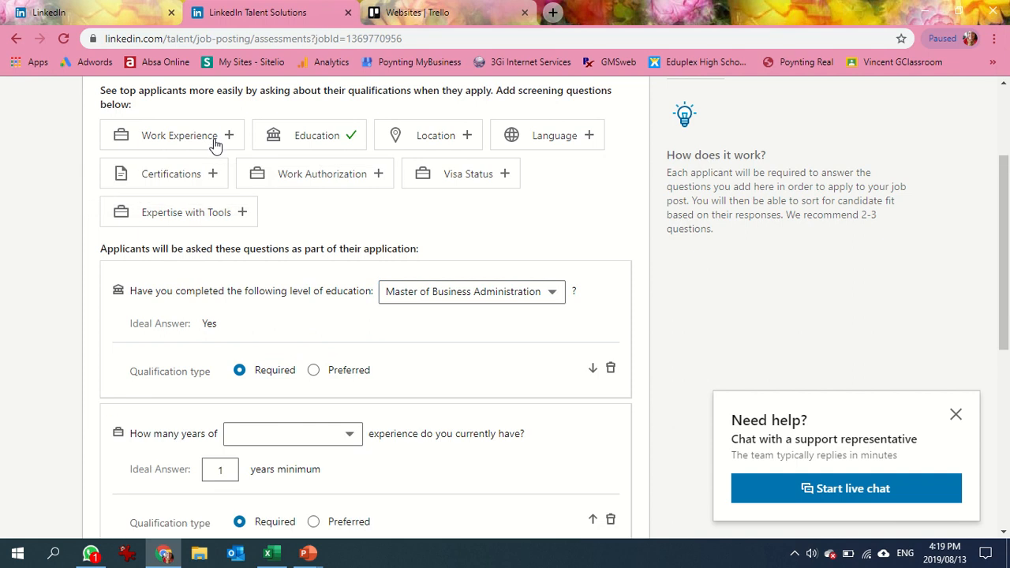
click(328, 440)
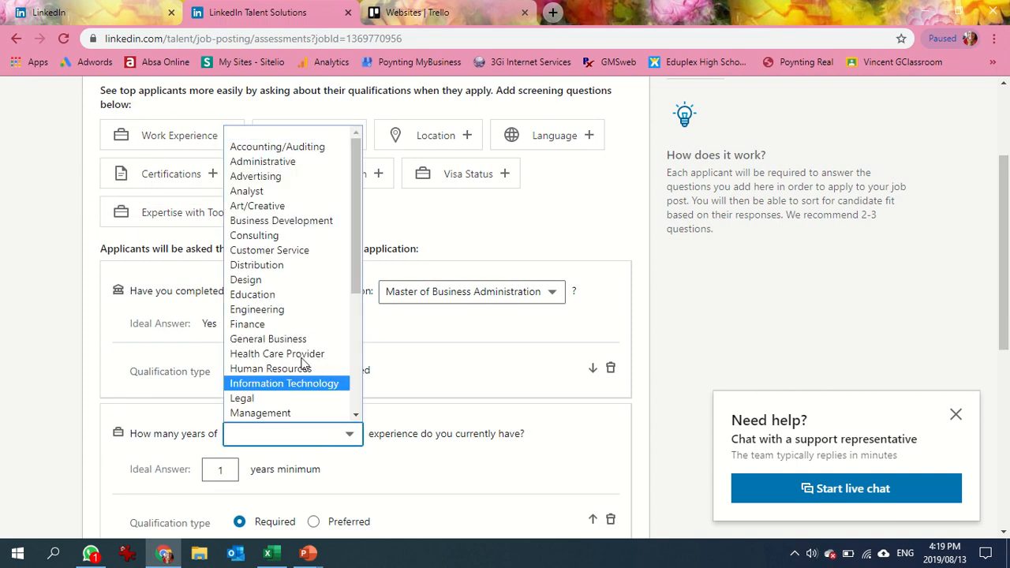
click(291, 310)
click(235, 471)
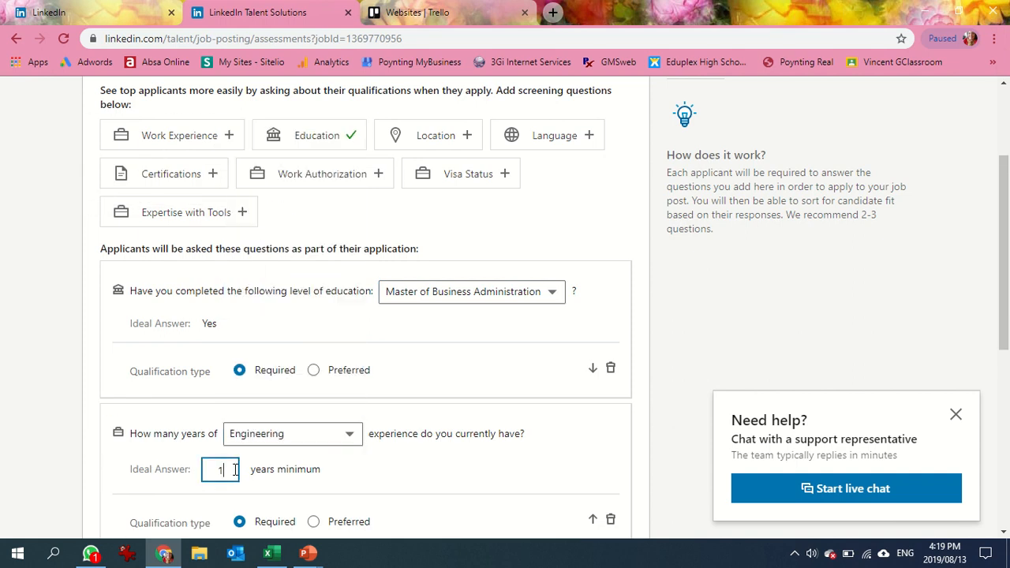
text(0)
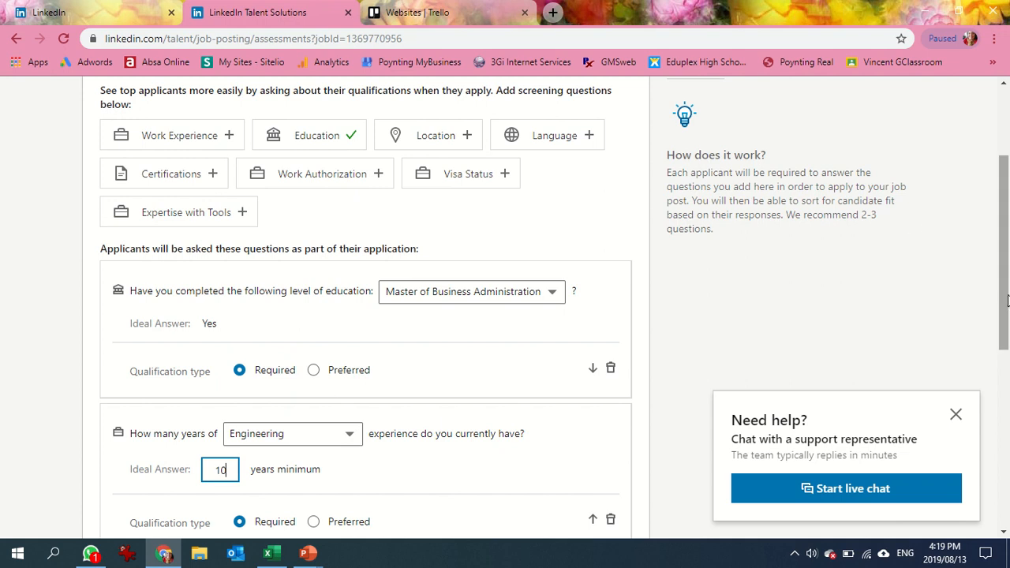
Move the Engineering experience question above the education question, and return it to second place.
scroll(811, 353, down, 1)
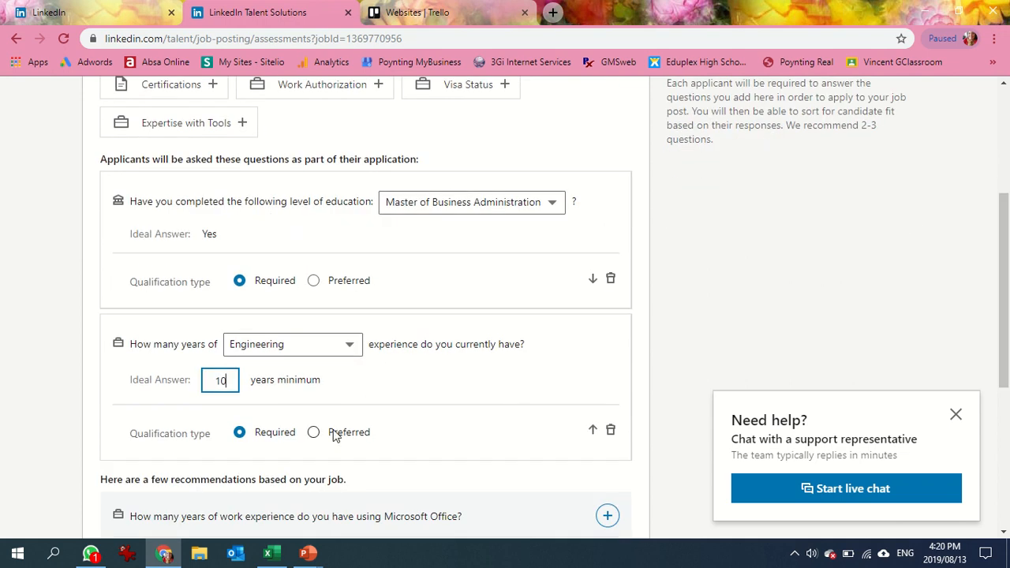
click(410, 438)
click(592, 432)
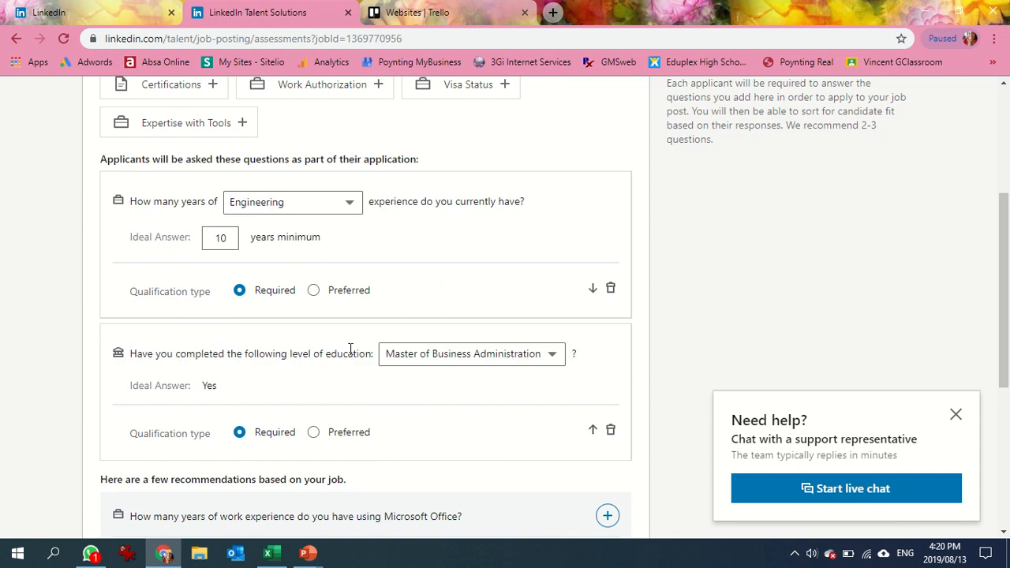
click(591, 432)
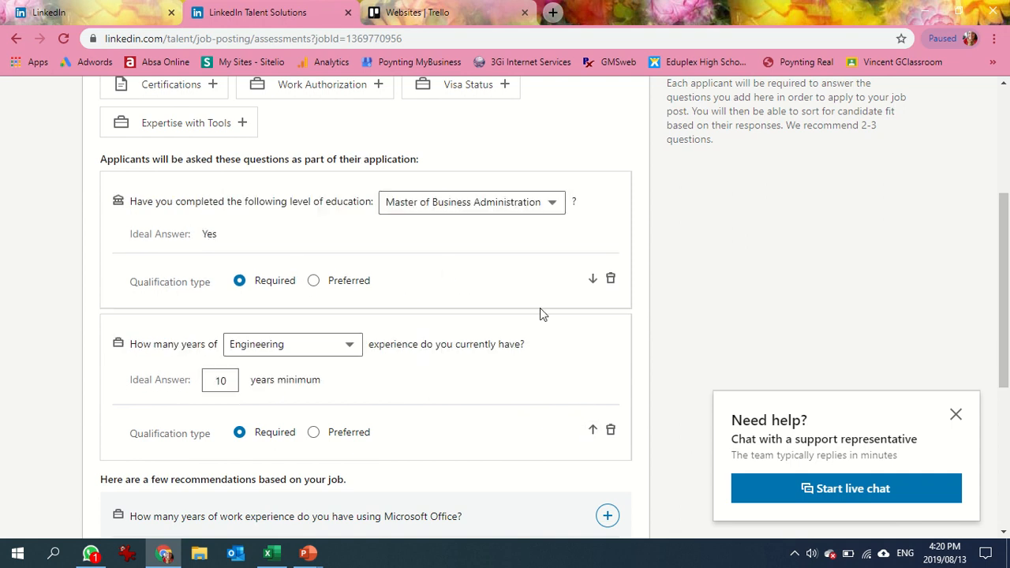
Continue from the screening questions to the budget step and open the daily budget for editing.
drag(1007, 286, 1008, 369)
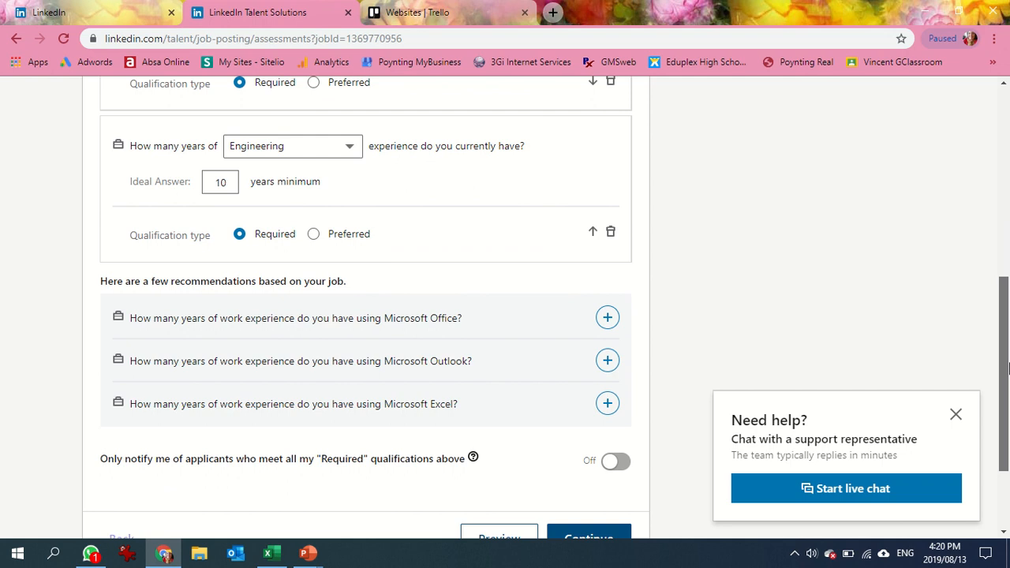
drag(1007, 368, 1008, 388)
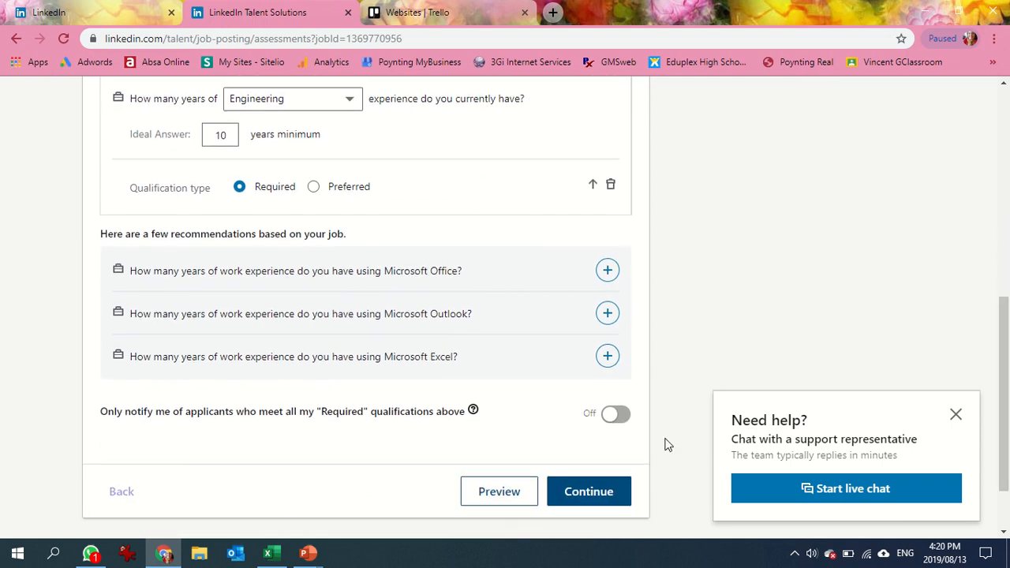
click(593, 505)
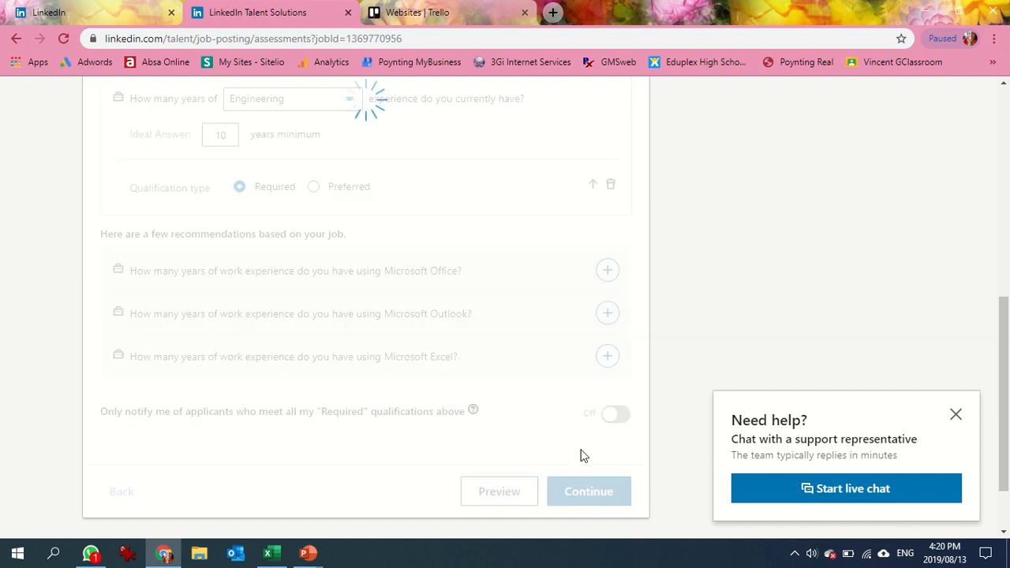
click(229, 251)
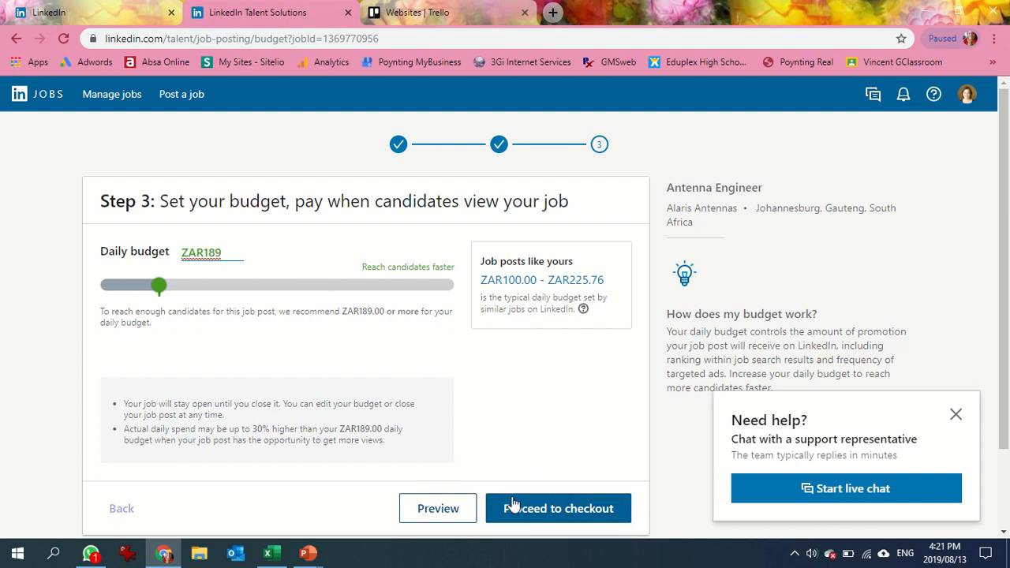
mouse_move(443, 4)
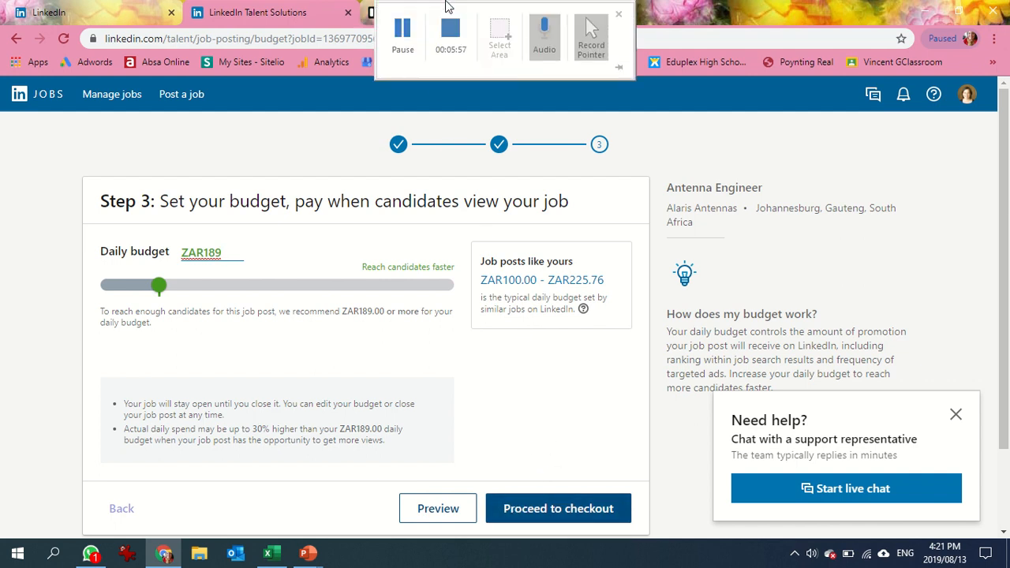